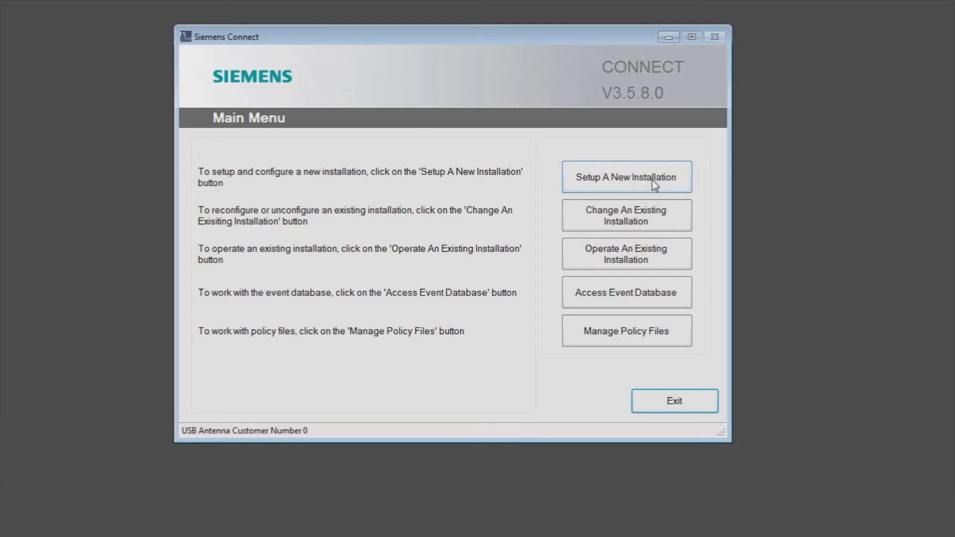
- Find the two unconfigured 6.3KA Fusesavers and download both devices' configurations
click(652, 181)
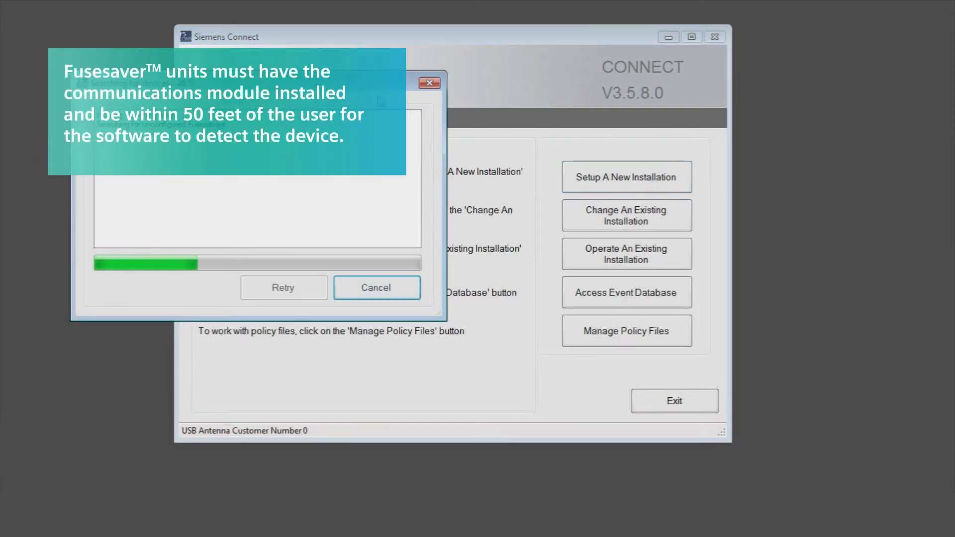
drag(354, 83, 427, 90)
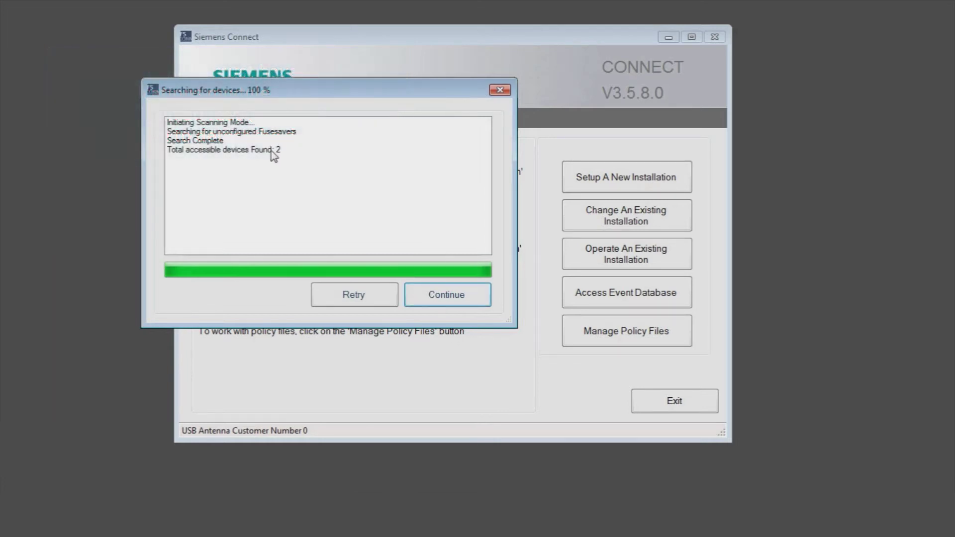
click(458, 299)
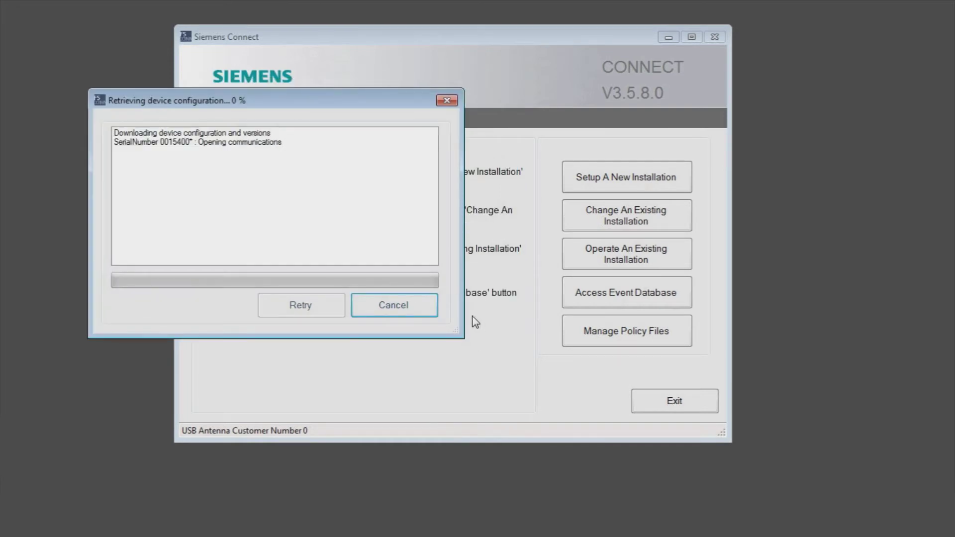
drag(373, 100, 509, 100)
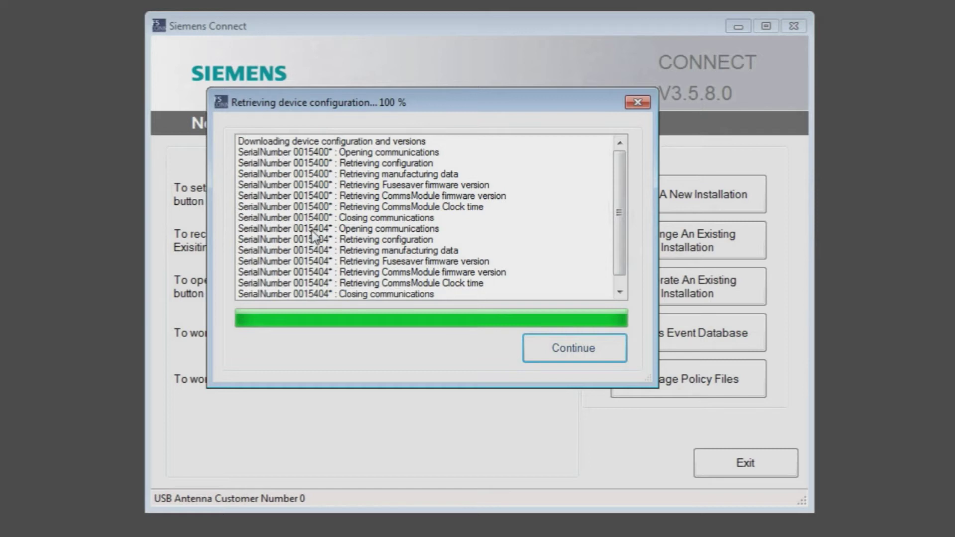
click(561, 354)
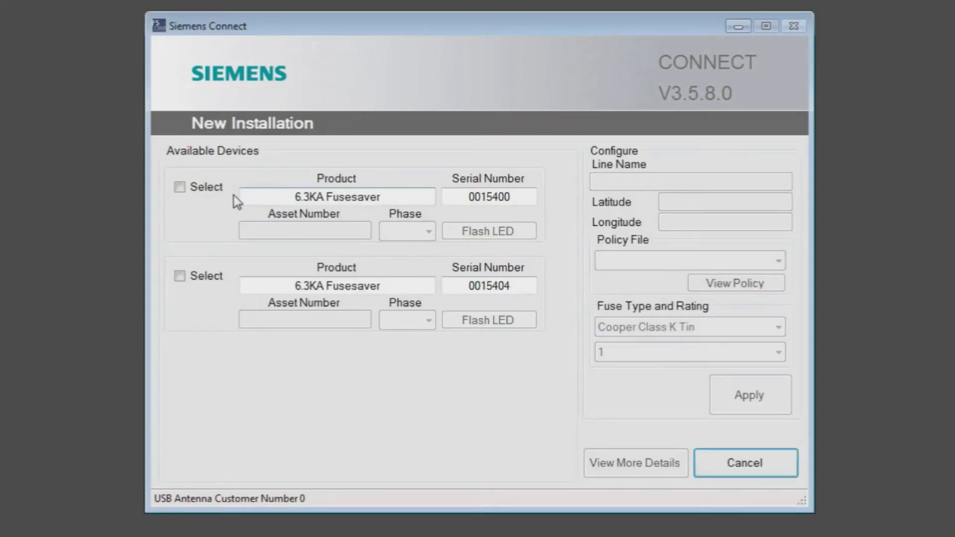
- Include both Fusesavers and give them asset numbers 'Phase A' and 'Phase B'
click(183, 190)
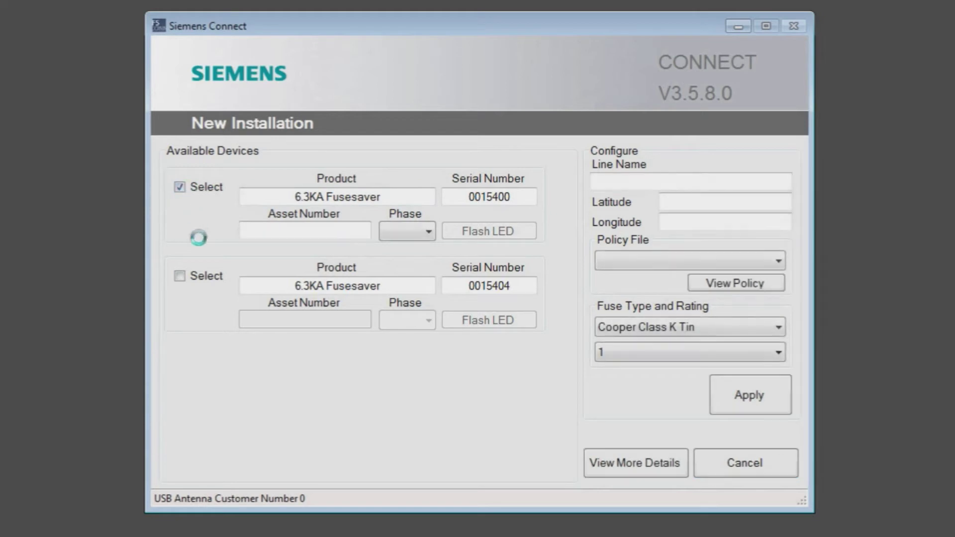
click(180, 277)
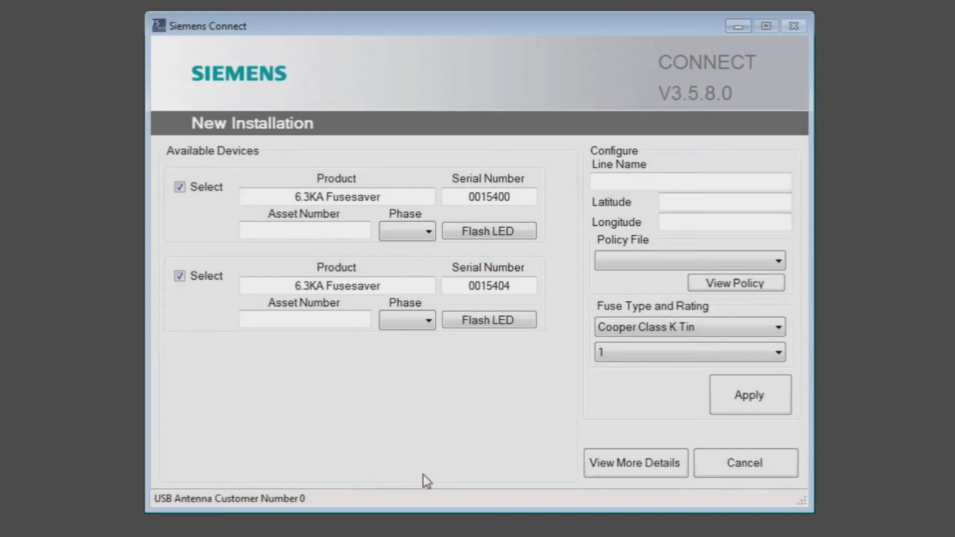
click(290, 228)
text(Phase A)
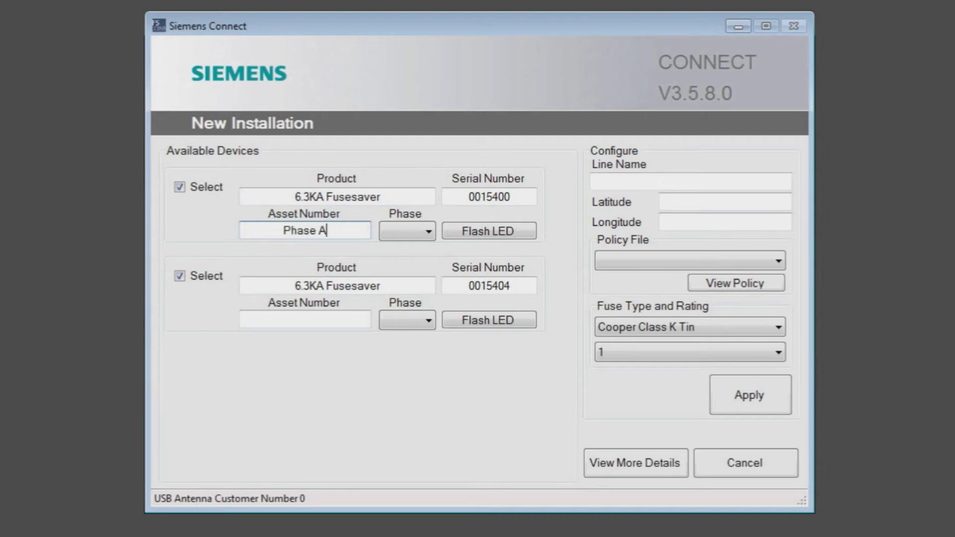
click(326, 319)
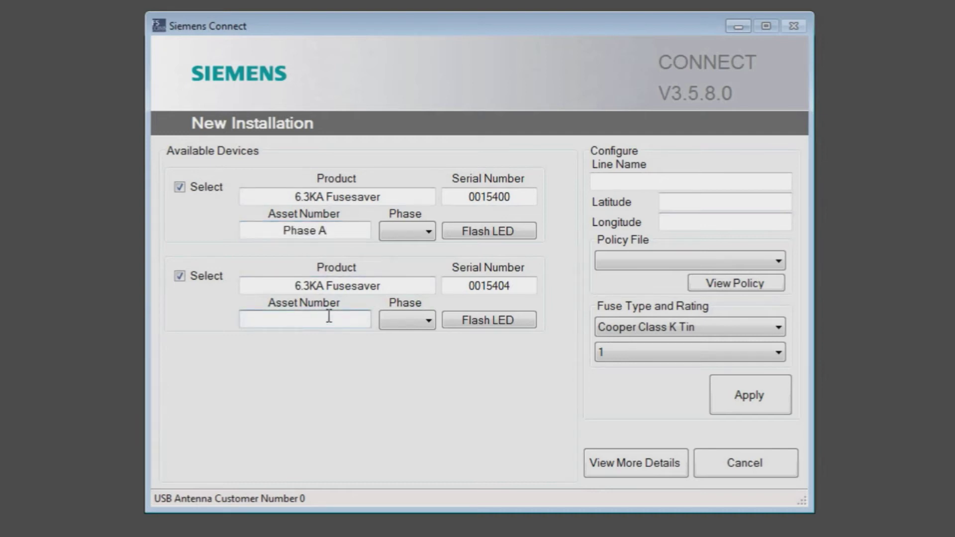
text(Phase B)
- Assign phase A to the first Fusesaver and phase B to the second
click(435, 237)
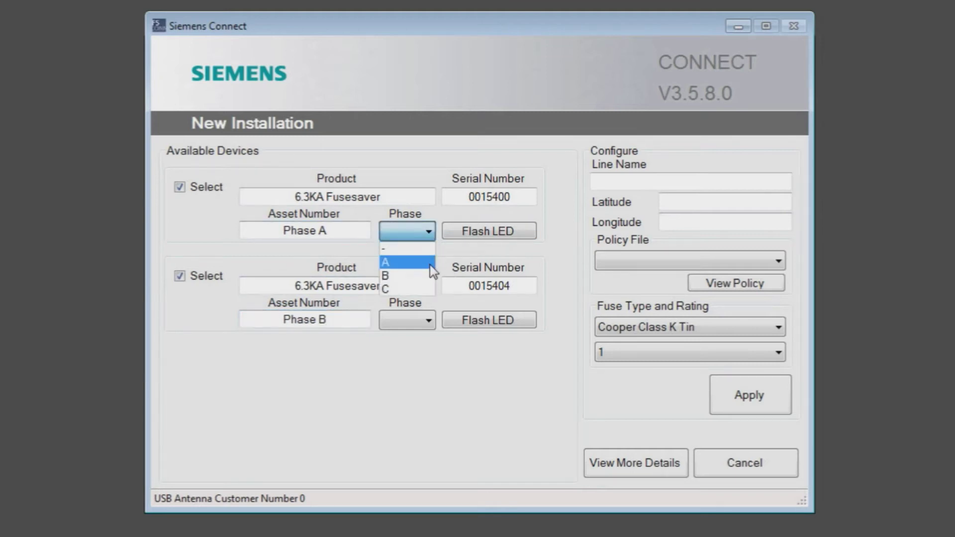
click(431, 260)
click(432, 330)
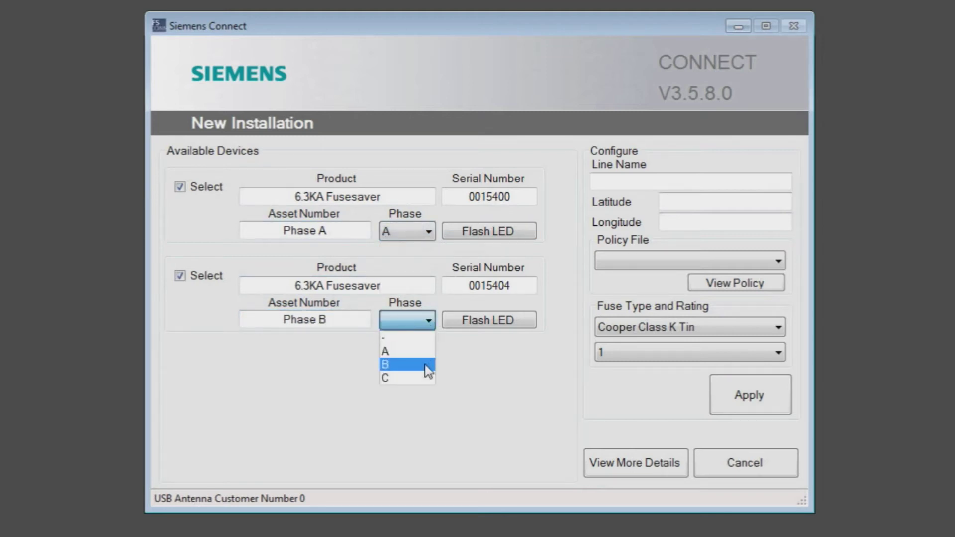
click(426, 368)
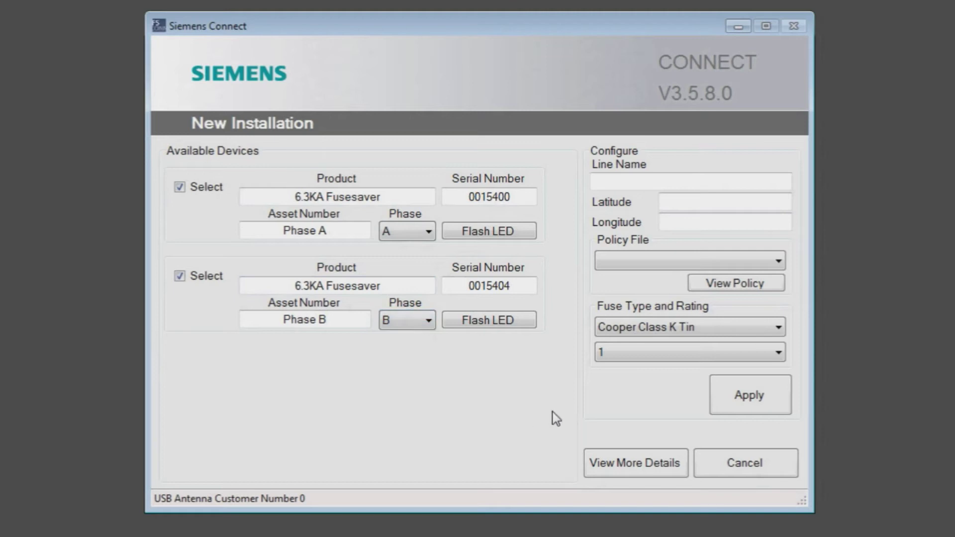
click(634, 185)
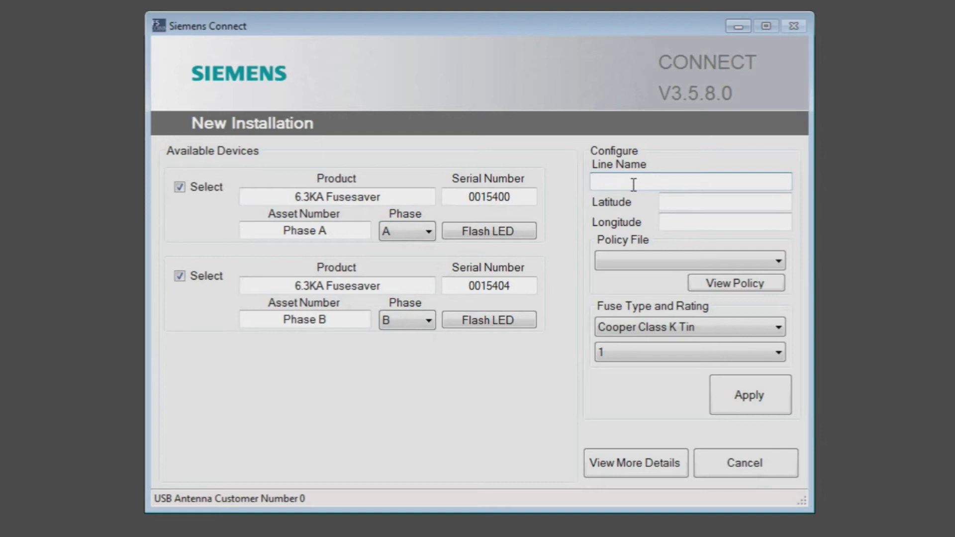
- Name the line 'Demo', pick its policy file and fuse rating, and set fuse type Cooper Class T Tin
text(Demo)
click(780, 265)
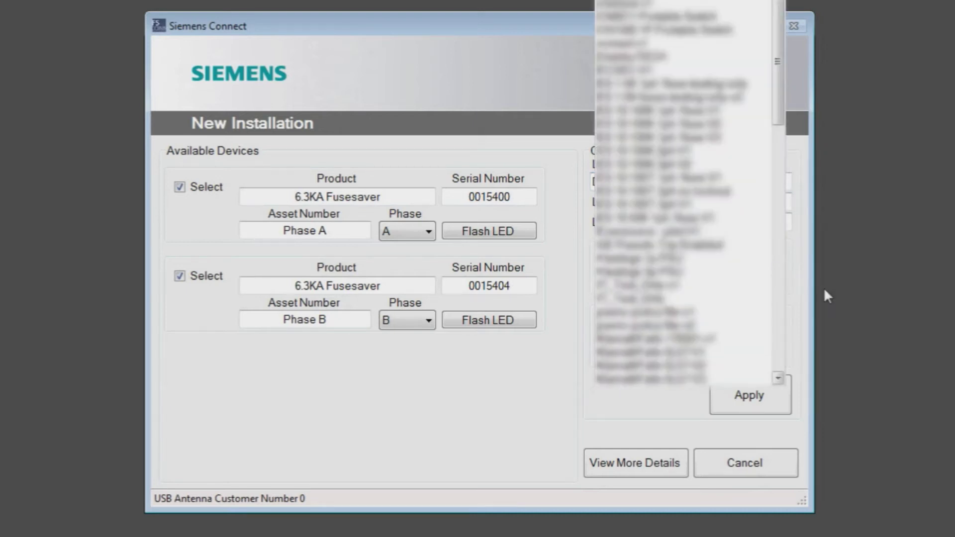
click(736, 58)
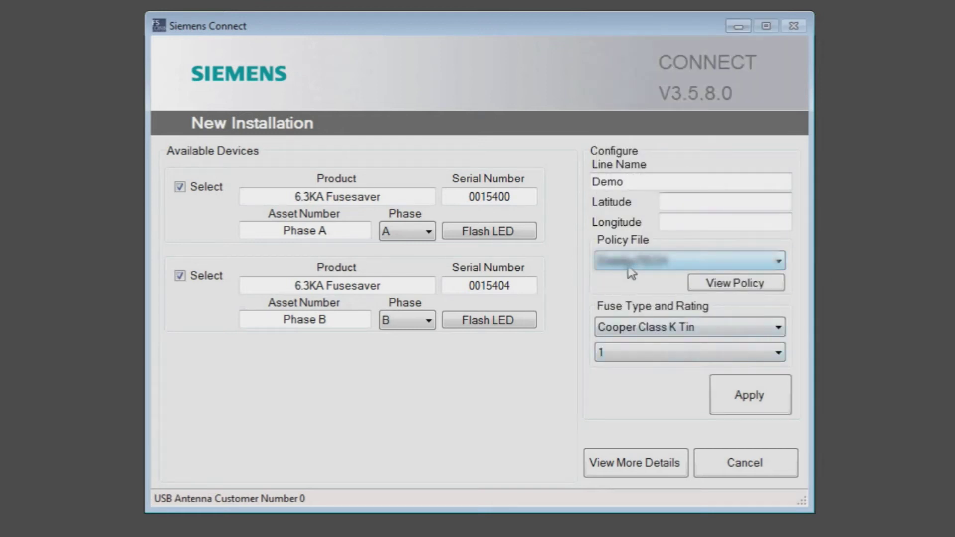
click(659, 355)
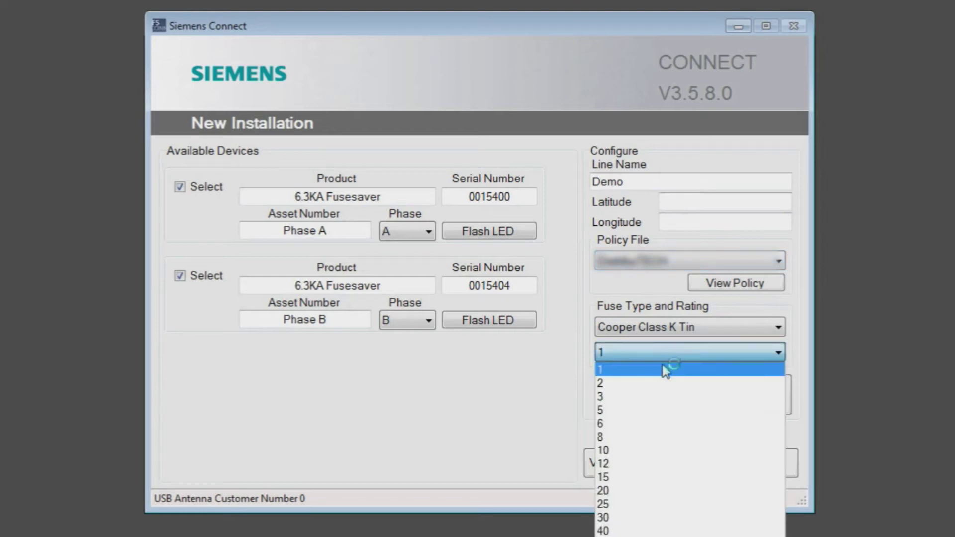
click(690, 505)
click(664, 330)
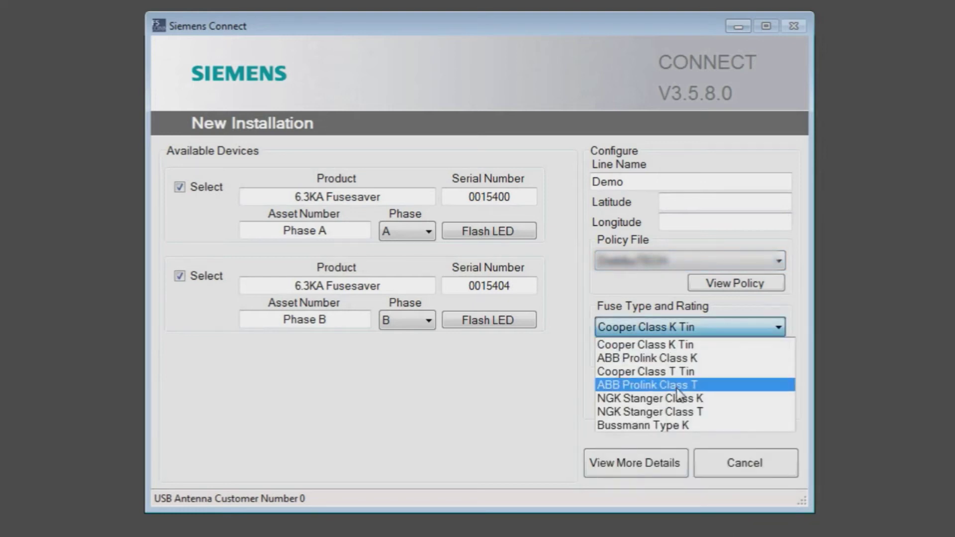
click(680, 371)
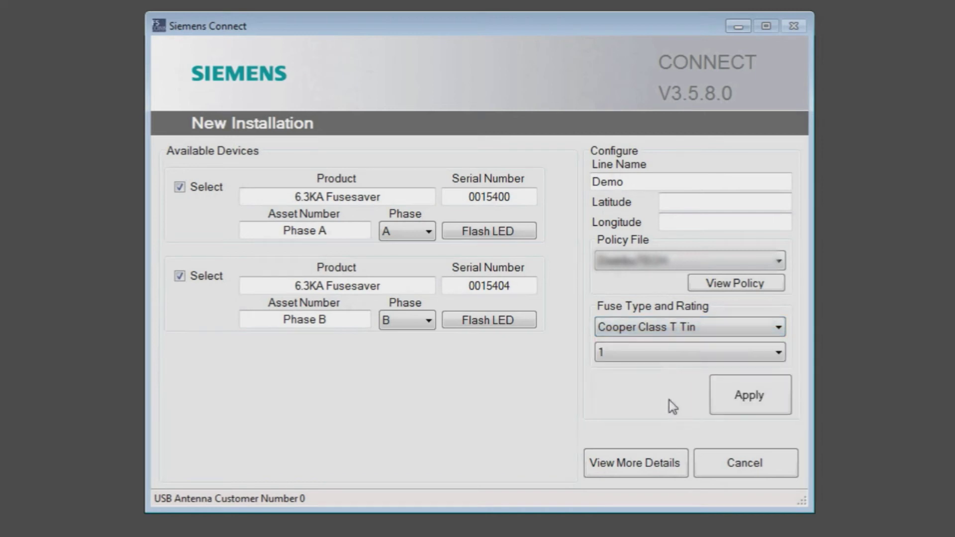
- Apply the line configuration, accepting the reused line name and confirming
click(760, 403)
click(579, 362)
click(516, 352)
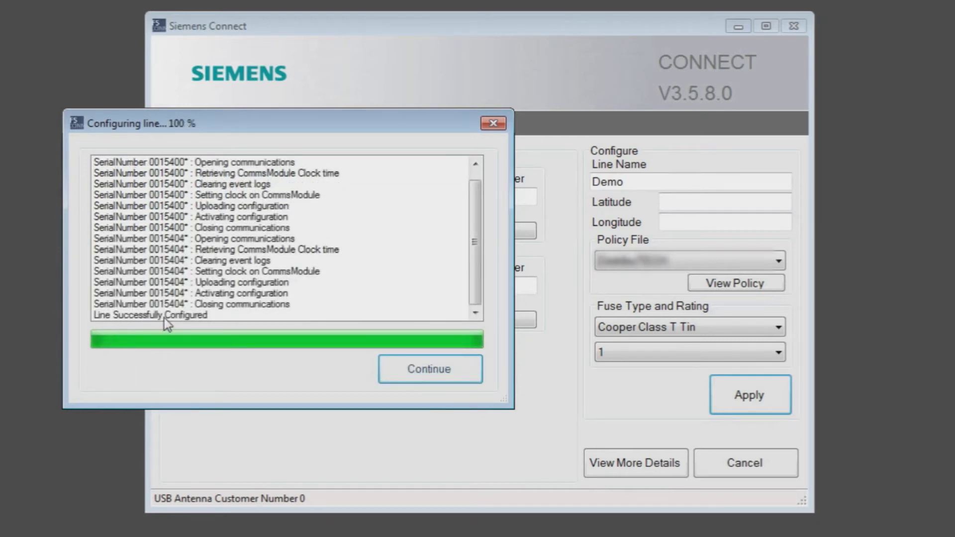
- Close the finished Demo line configuration report
click(462, 379)
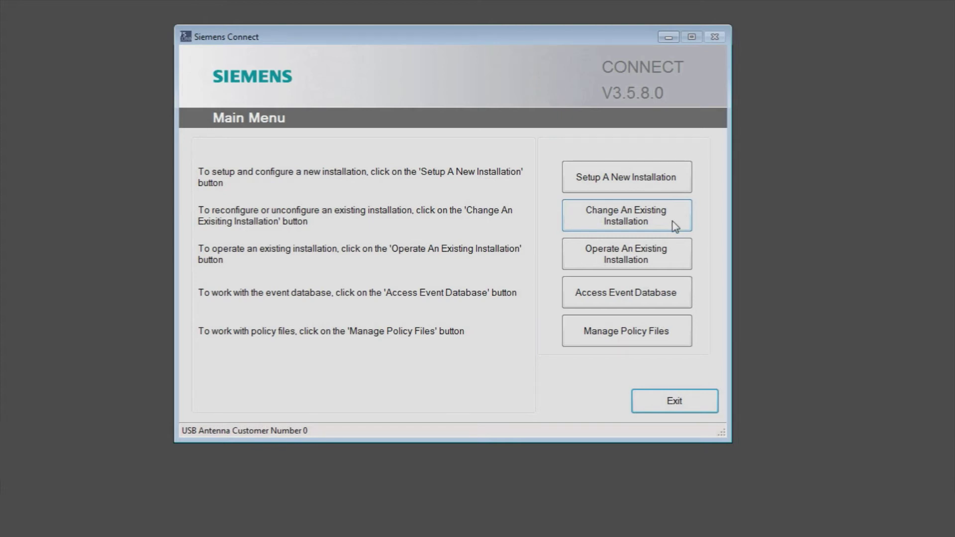
click(673, 222)
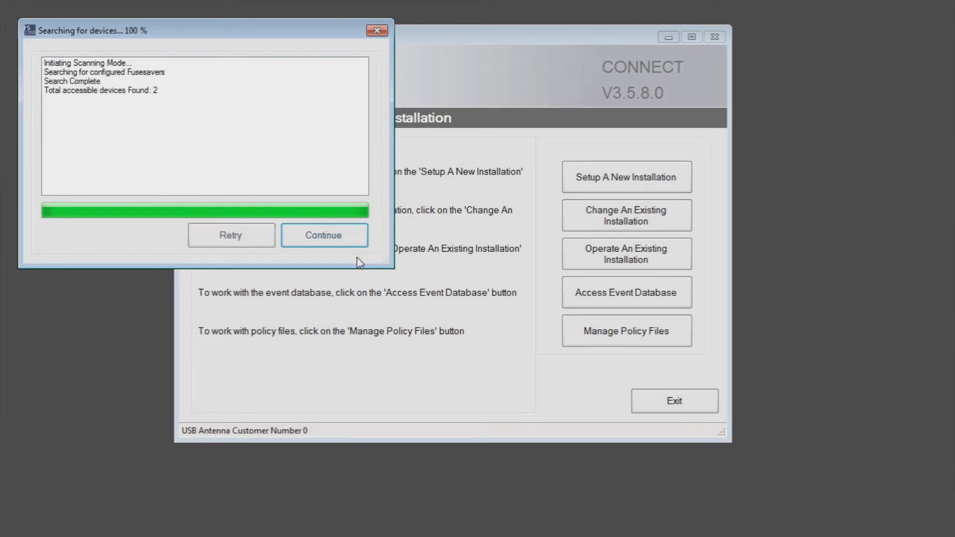
- Change the Demo line's fuse rating to 25 and apply it to both Fusesavers
click(352, 244)
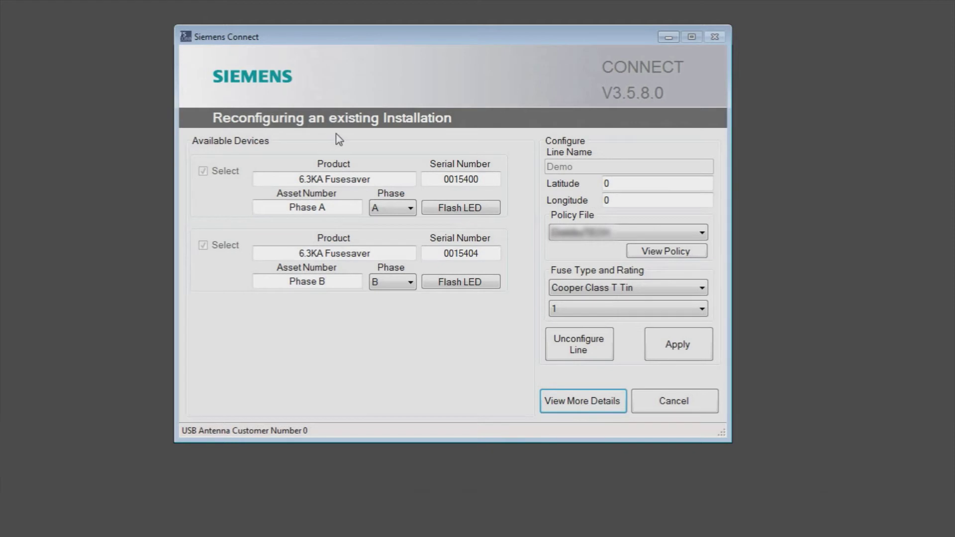
click(644, 309)
click(660, 438)
click(689, 351)
click(544, 305)
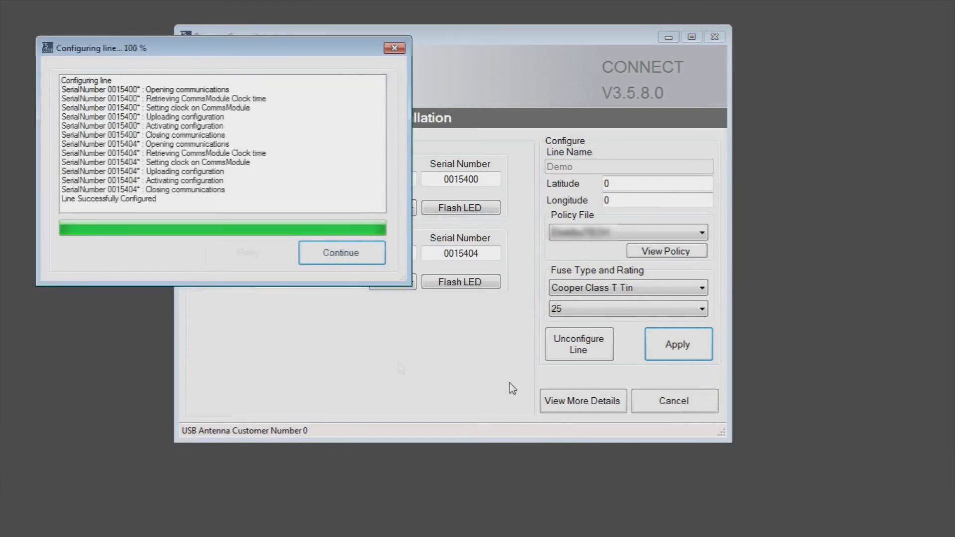
click(365, 258)
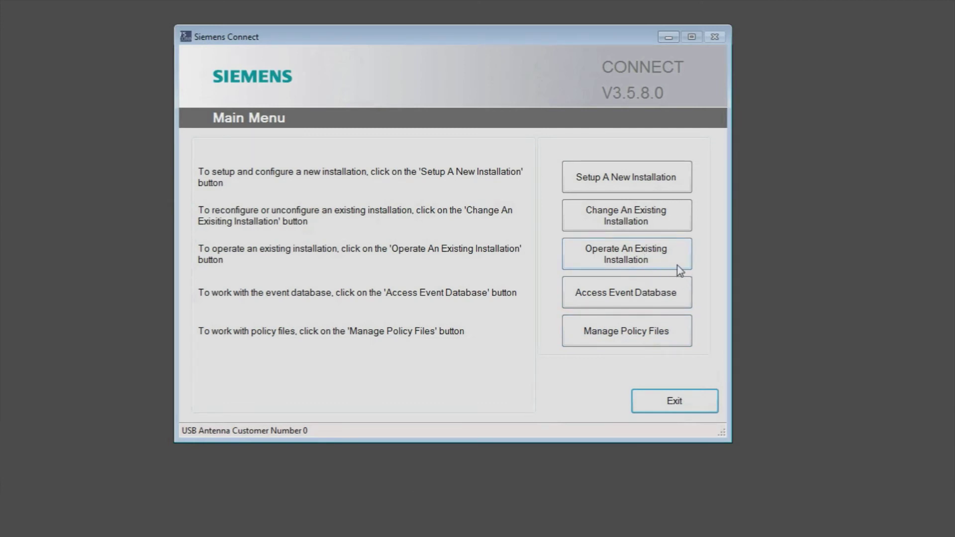
- Open the Operate Line page for the Demo line after the device search completes
click(646, 267)
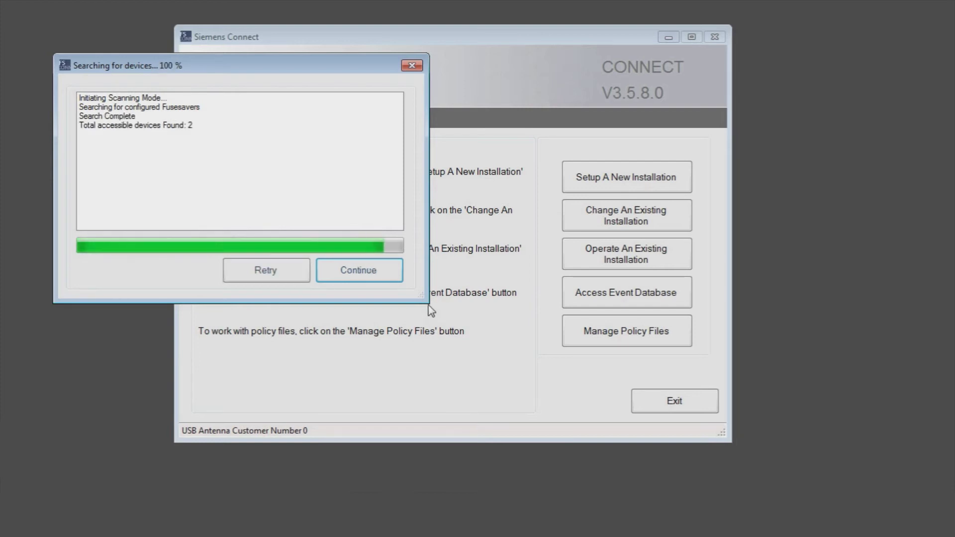
click(390, 271)
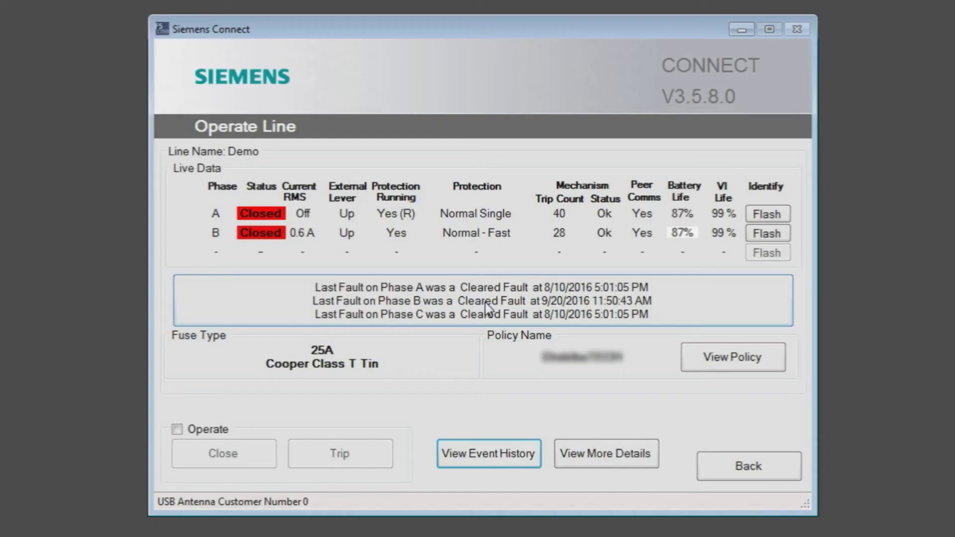
click(493, 311)
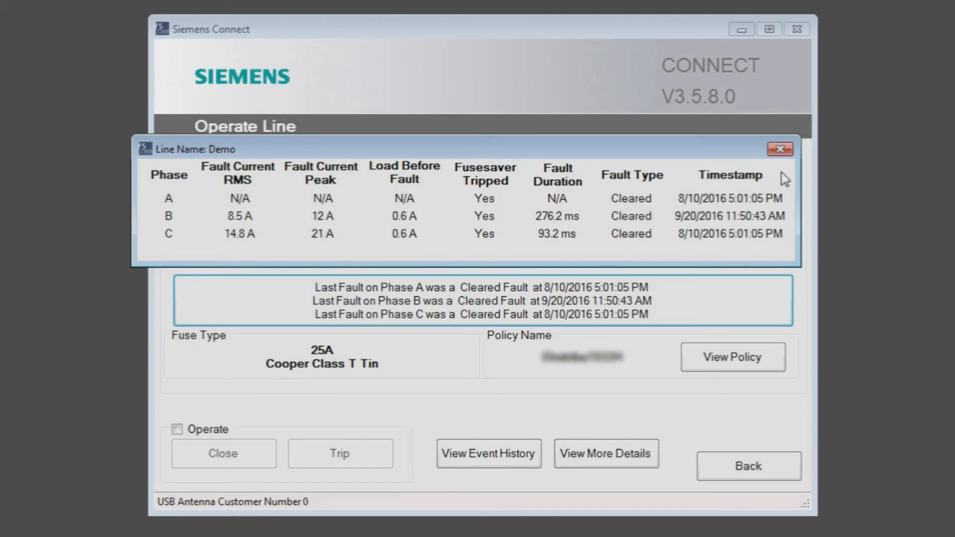
click(779, 151)
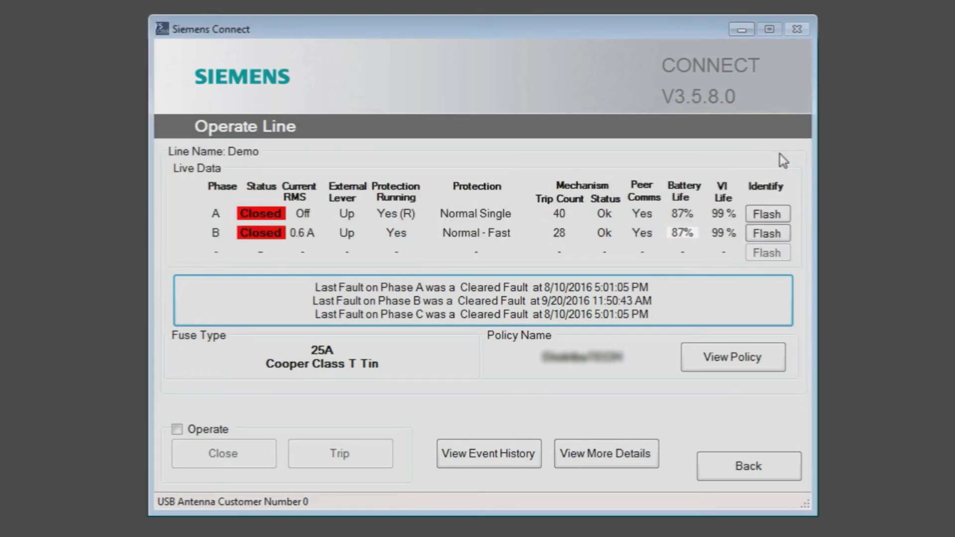
- Enable line control and trip phases A and B of the Demo line
click(178, 429)
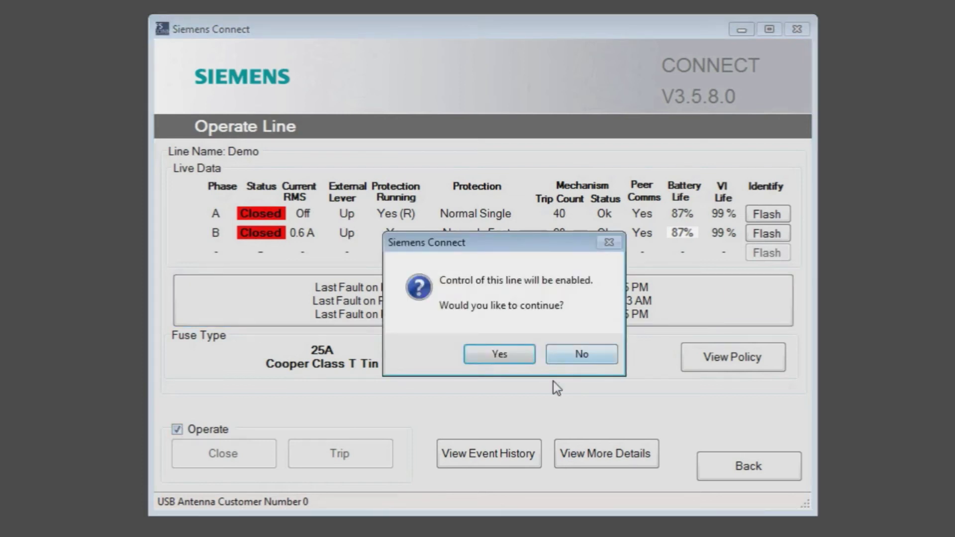
click(520, 357)
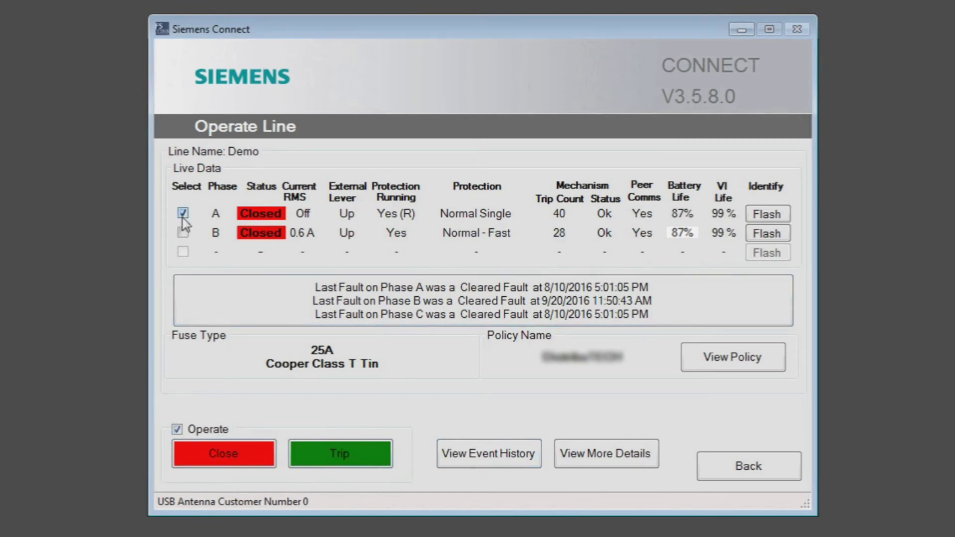
click(181, 237)
click(355, 459)
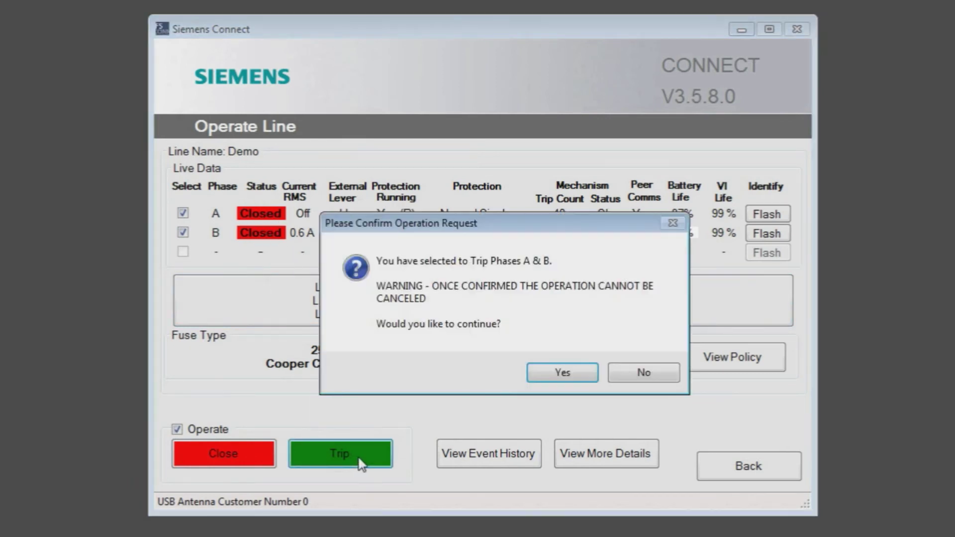
click(571, 374)
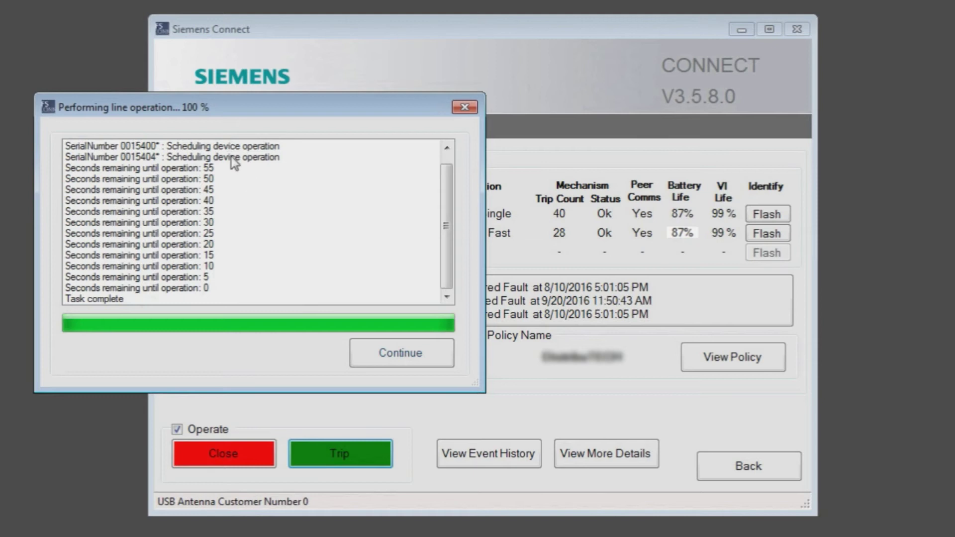
click(416, 354)
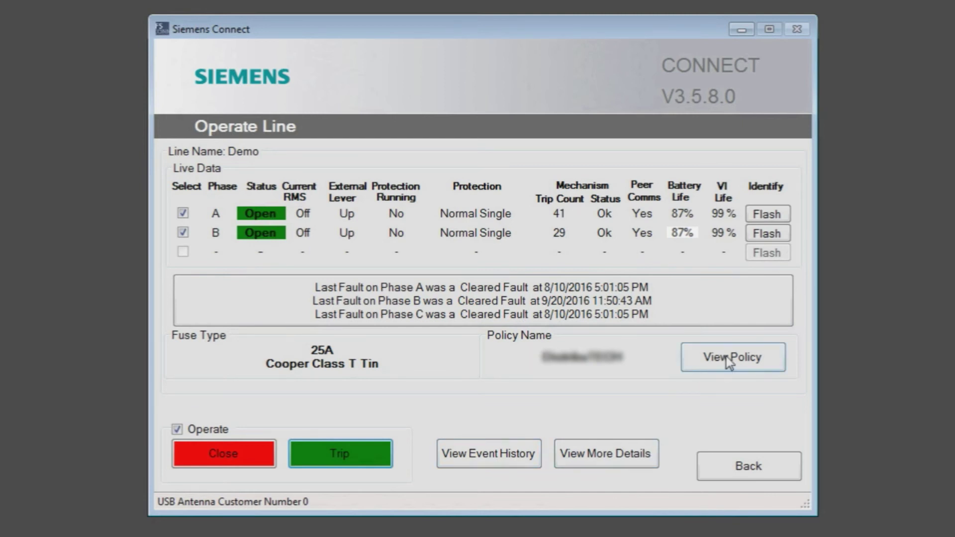
click(753, 368)
- Review the policy settings in force, then bring up the Demo line's event history
drag(483, 128, 585, 23)
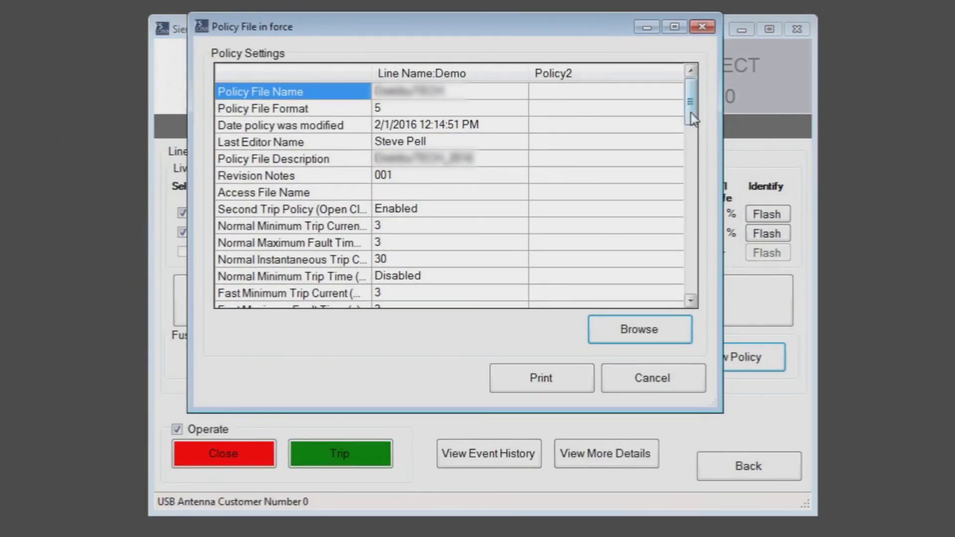
mouse_move(691, 112)
mouse_down()
mouse_move(700, 142)
mouse_move(699, 111)
mouse_up()
click(666, 384)
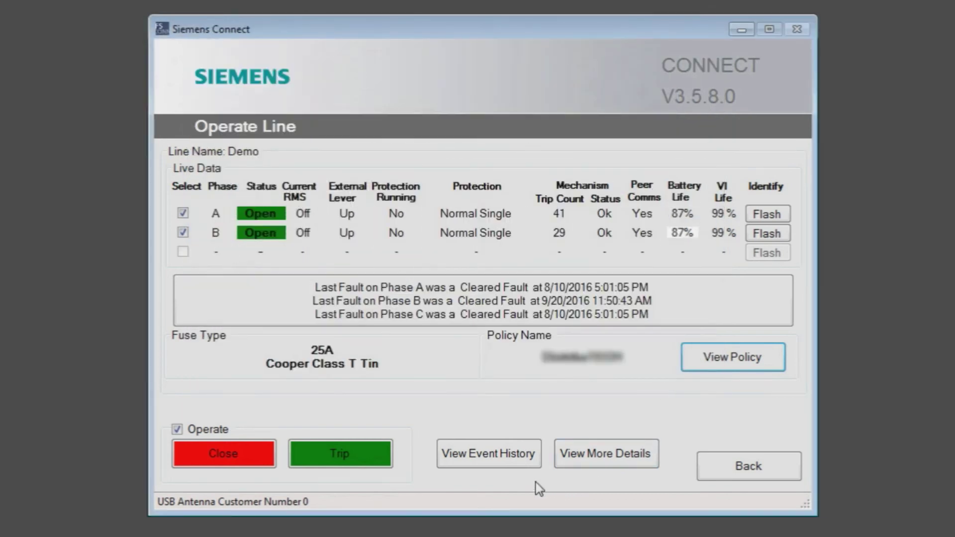
click(492, 456)
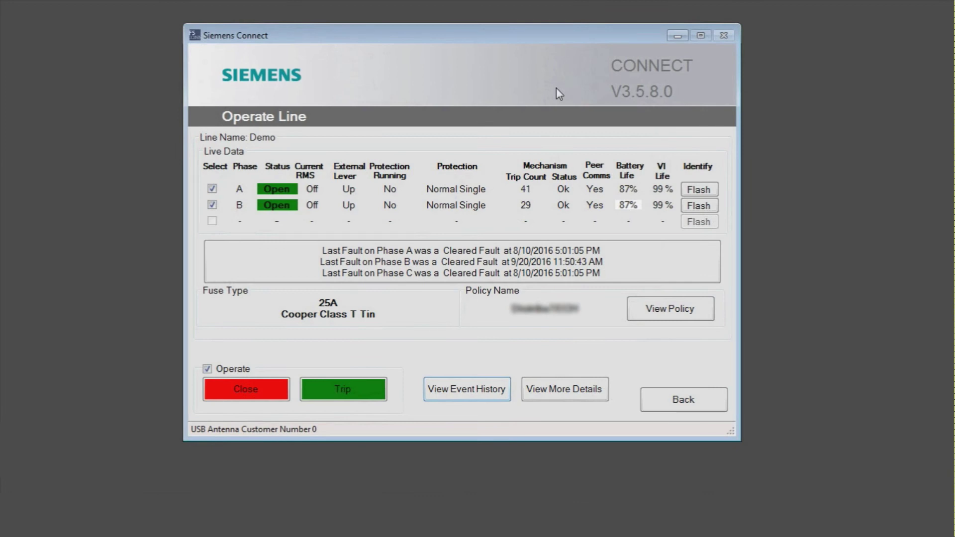
click(507, 384)
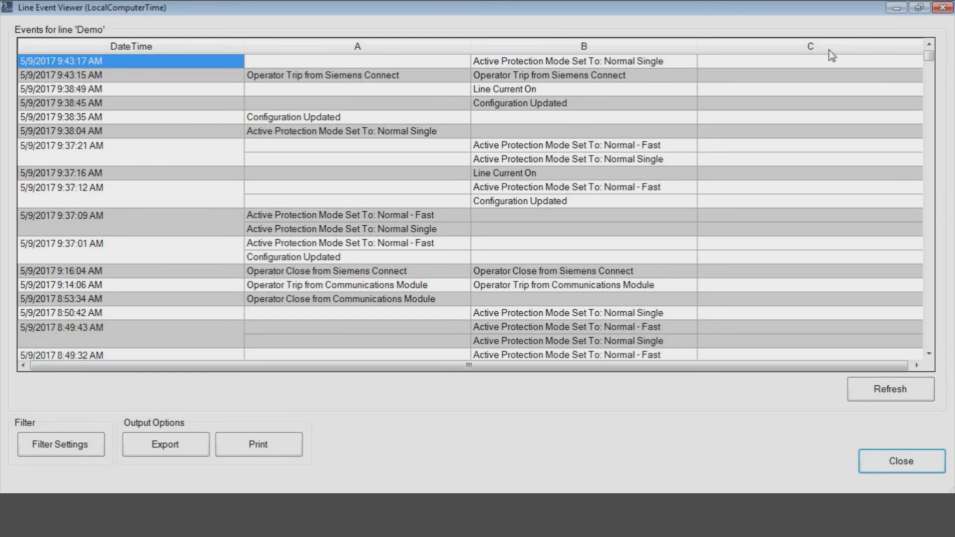
- Scroll through the Demo line's event list and close the Line Event Viewer
drag(930, 62, 930, 66)
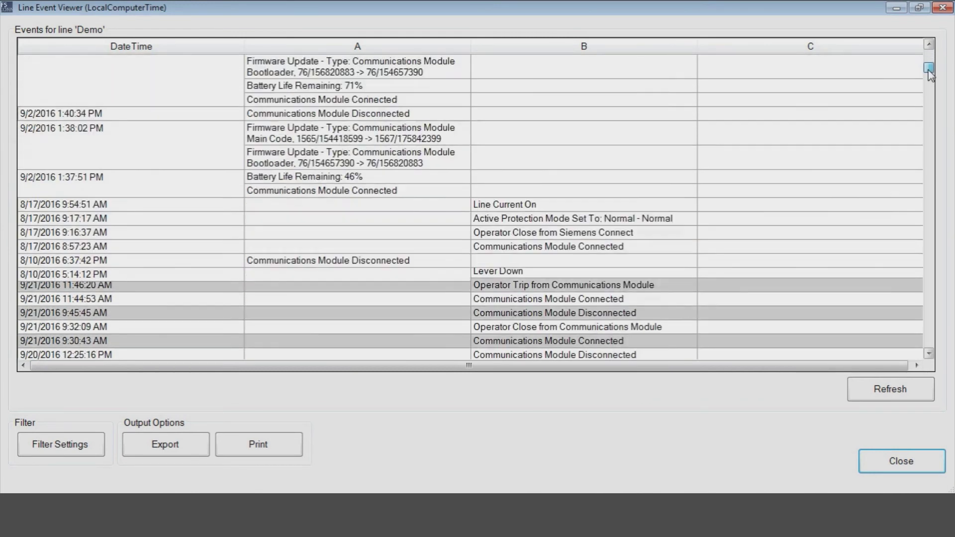
drag(930, 73, 929, 70)
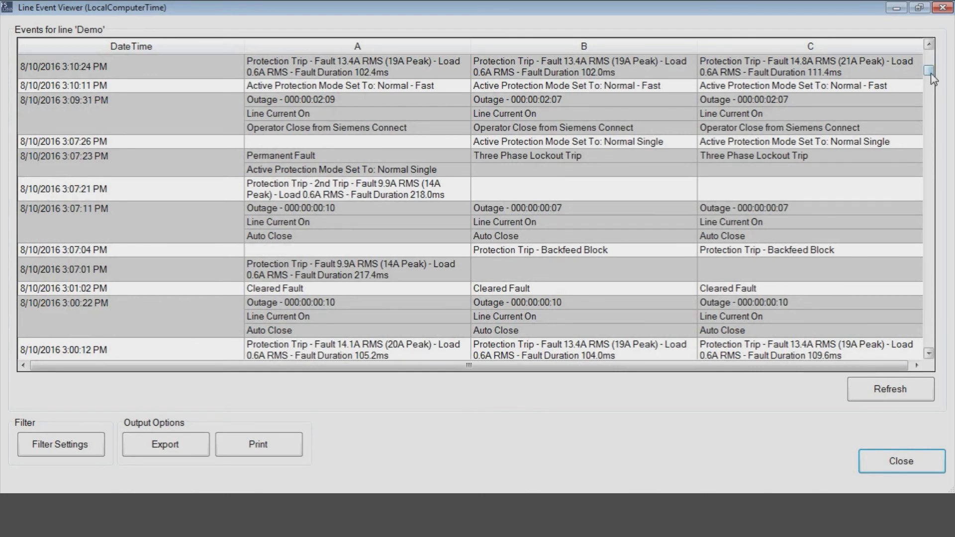
drag(929, 73, 930, 56)
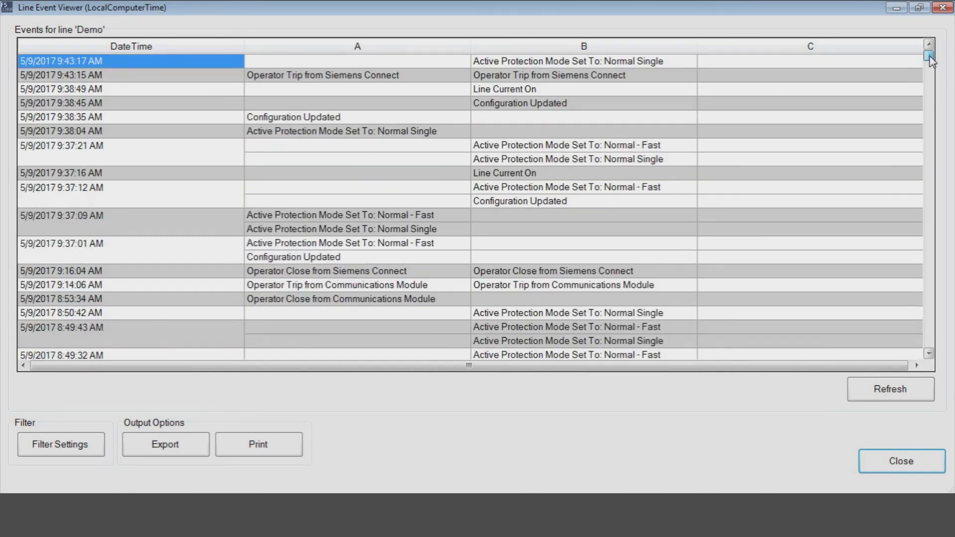
click(883, 464)
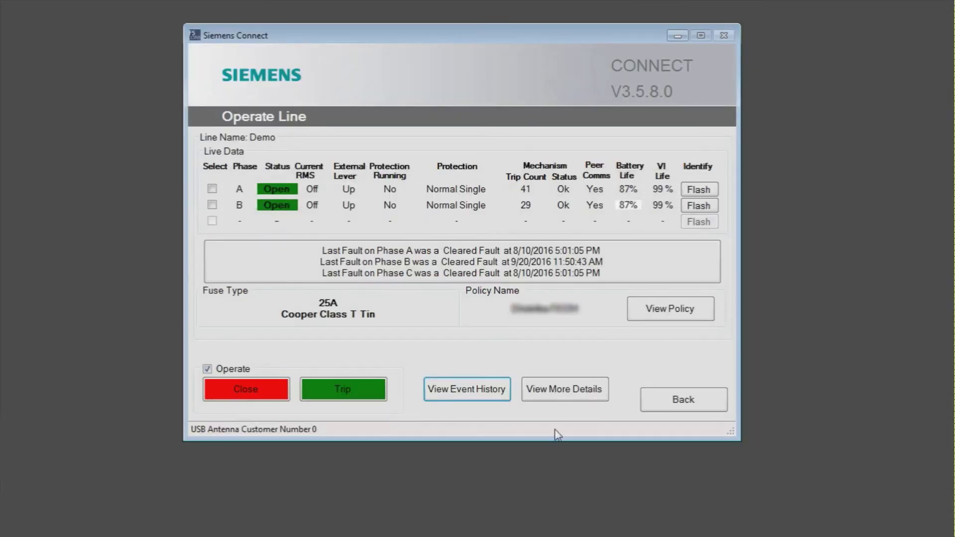
click(566, 395)
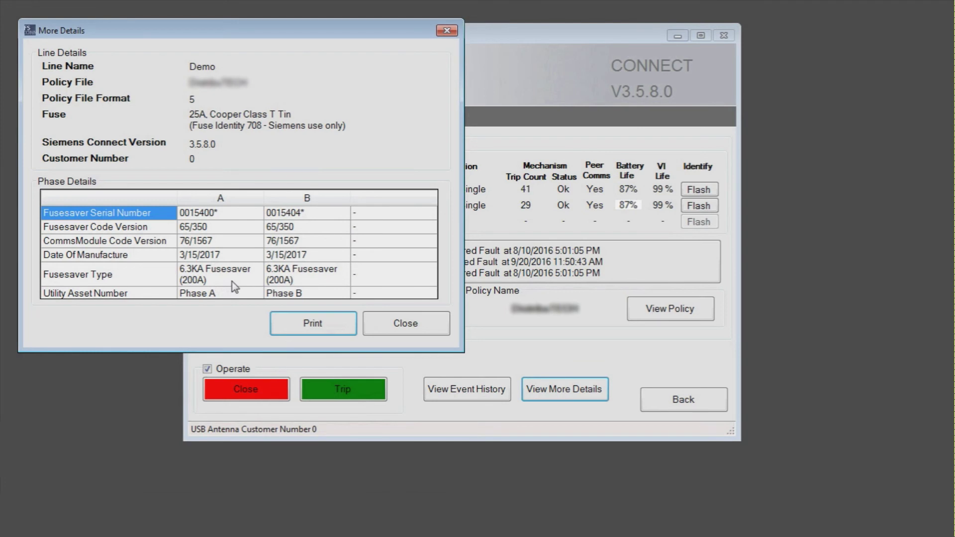
- Close the More Details window and go back to the Main Menu
click(444, 327)
click(698, 407)
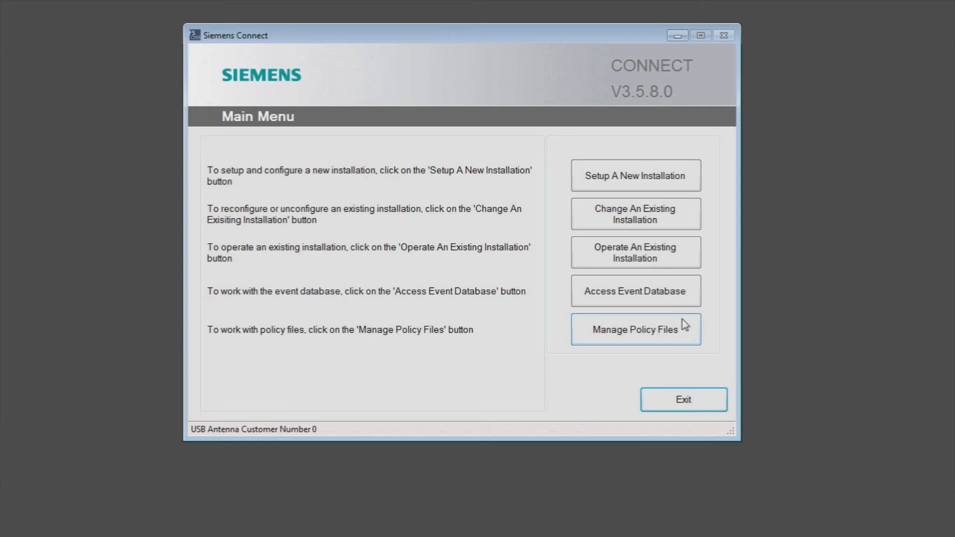
- Browse the lines stored on disk, then bring up the reliability data line list
click(652, 300)
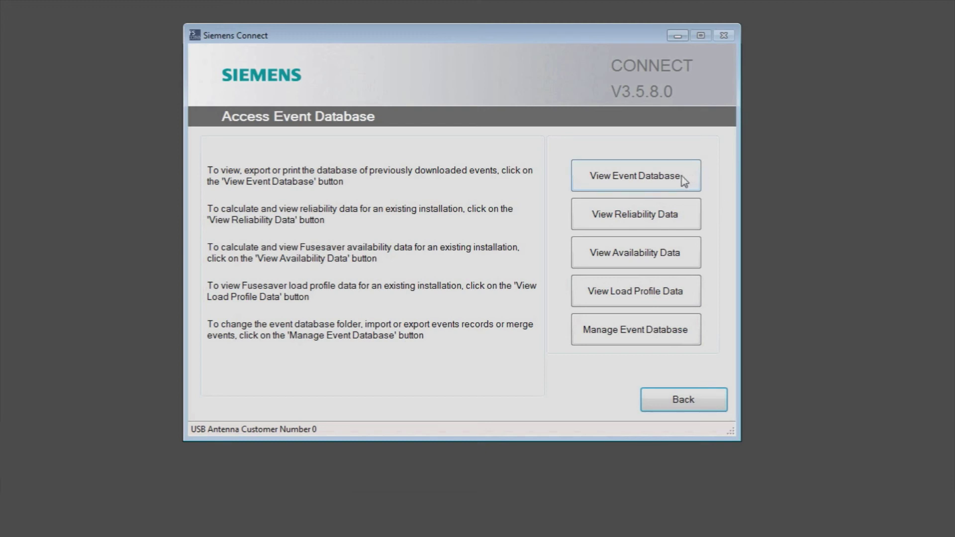
click(613, 183)
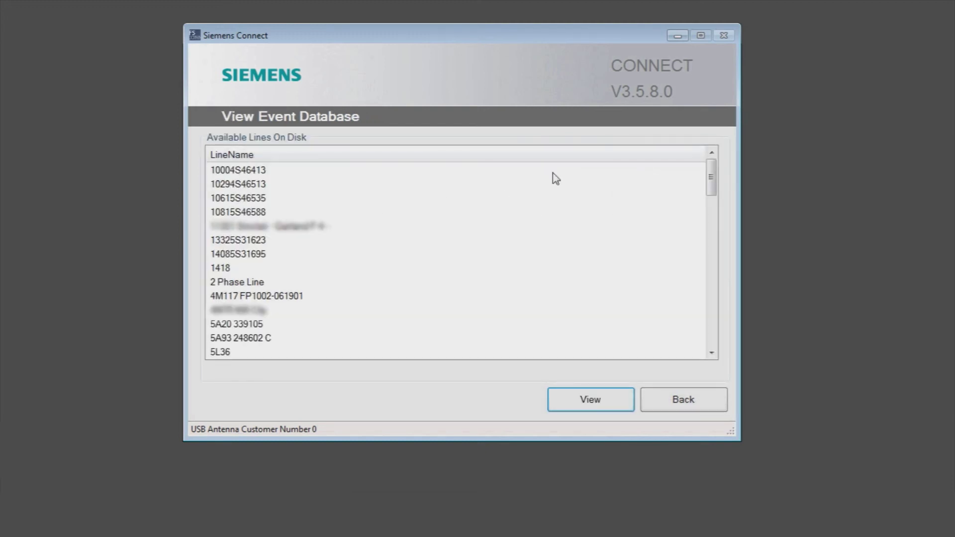
mouse_move(714, 187)
mouse_down()
mouse_move(734, 249)
mouse_move(712, 179)
mouse_up()
click(704, 409)
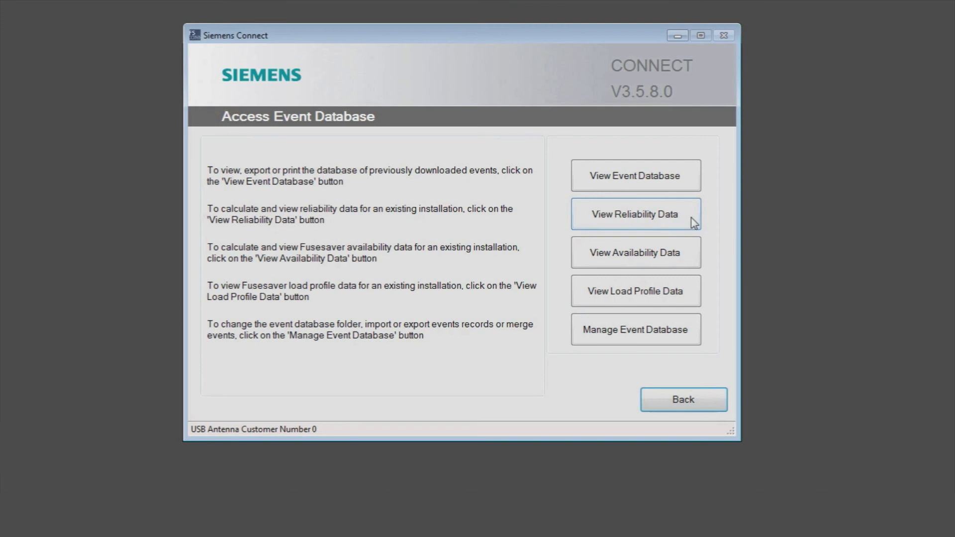
click(667, 225)
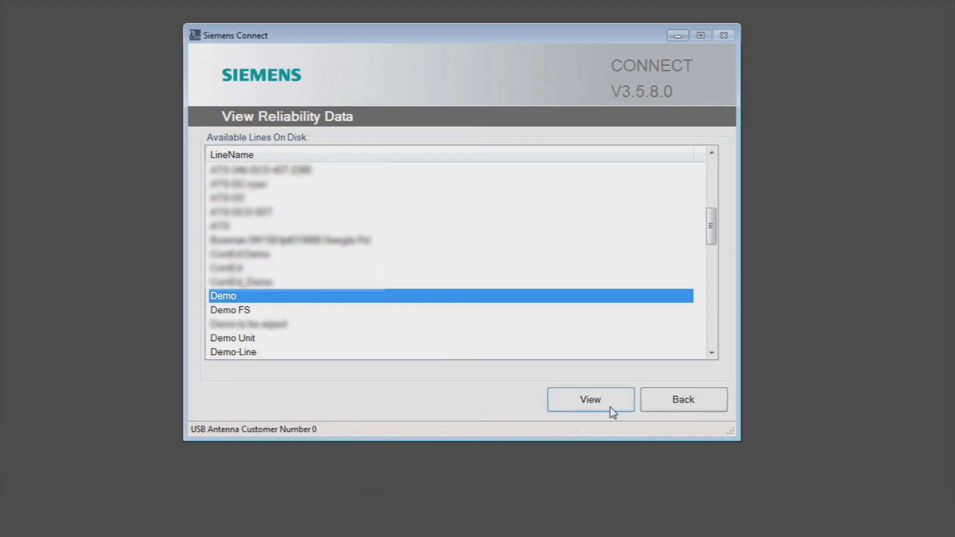
- View the Demo line's reliability results for the chosen date range, then close them and go back
click(611, 408)
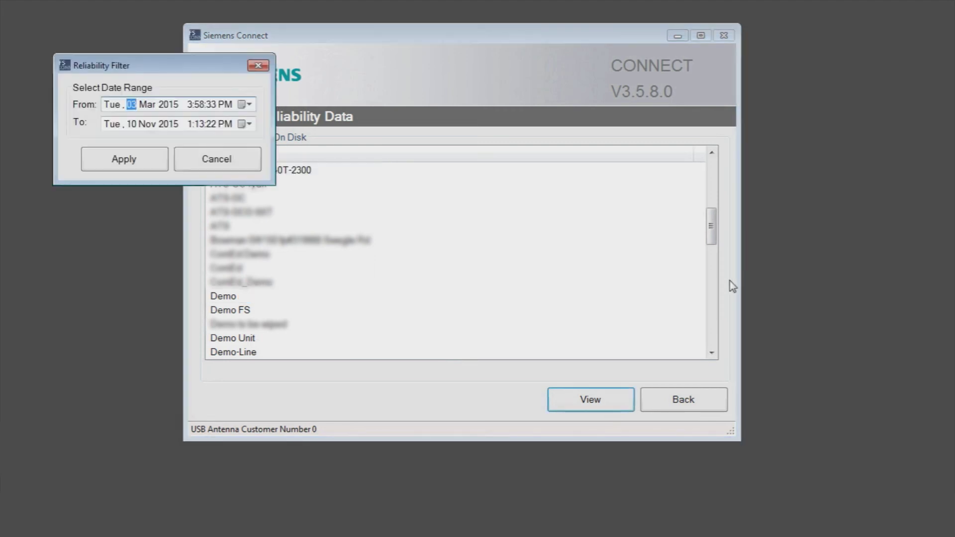
click(155, 160)
drag(337, 14, 602, 95)
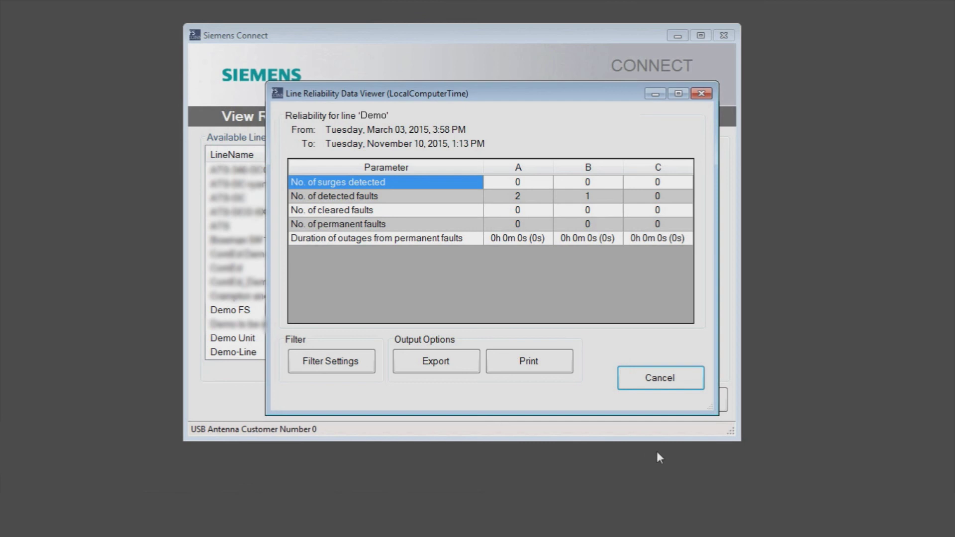
click(664, 383)
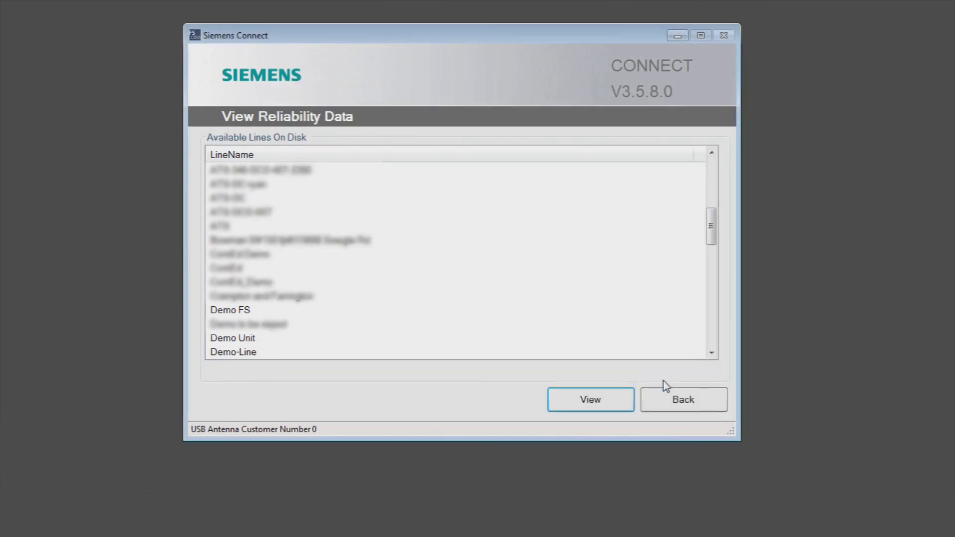
click(688, 402)
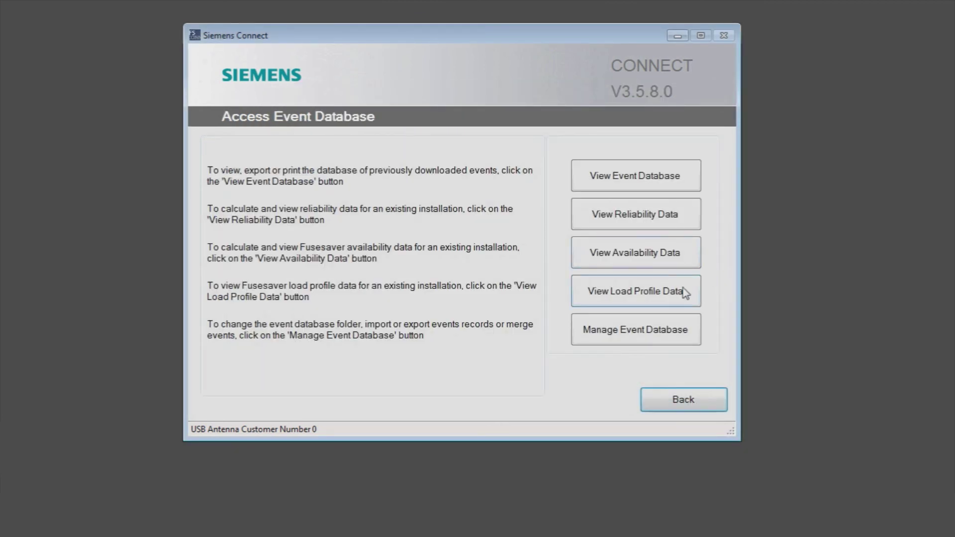
- Open the Demo line's daily availability data using the default date range
click(672, 264)
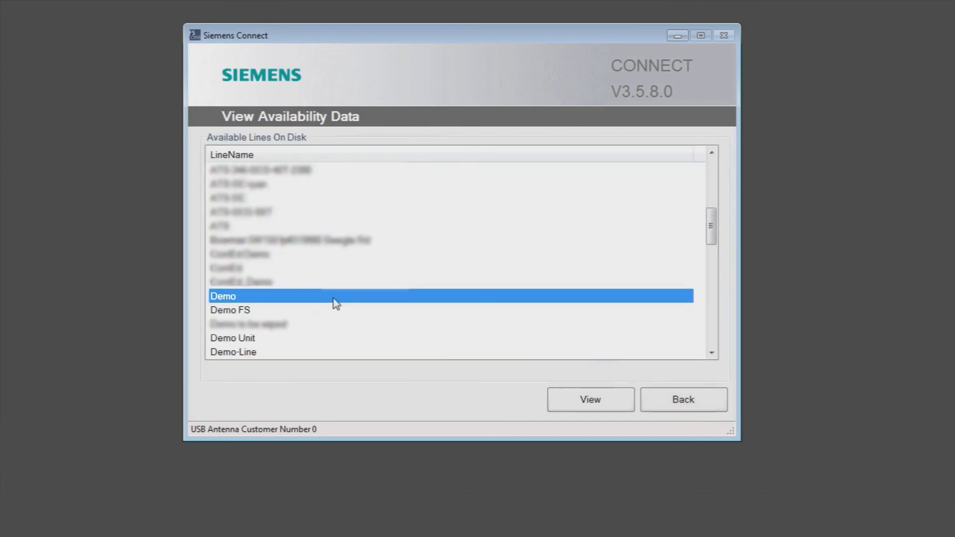
click(613, 405)
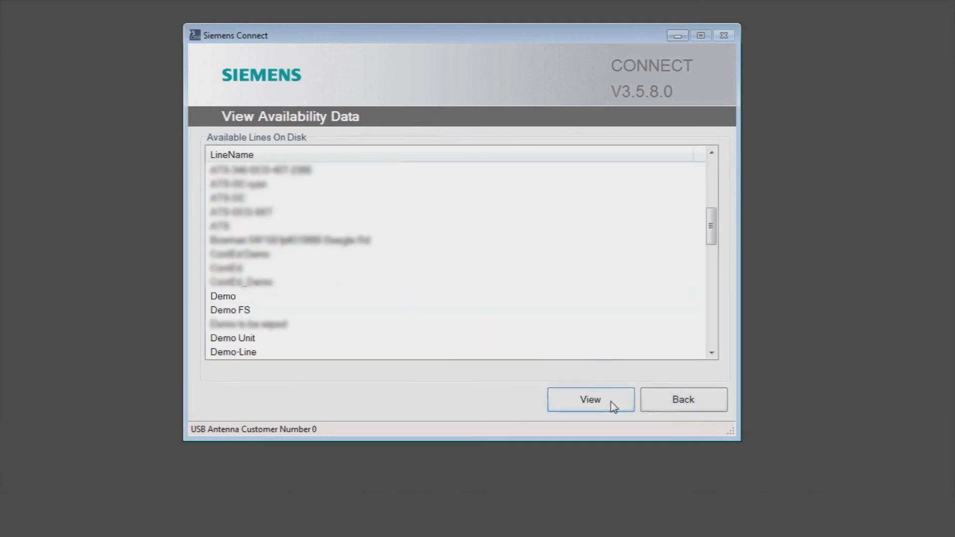
click(173, 239)
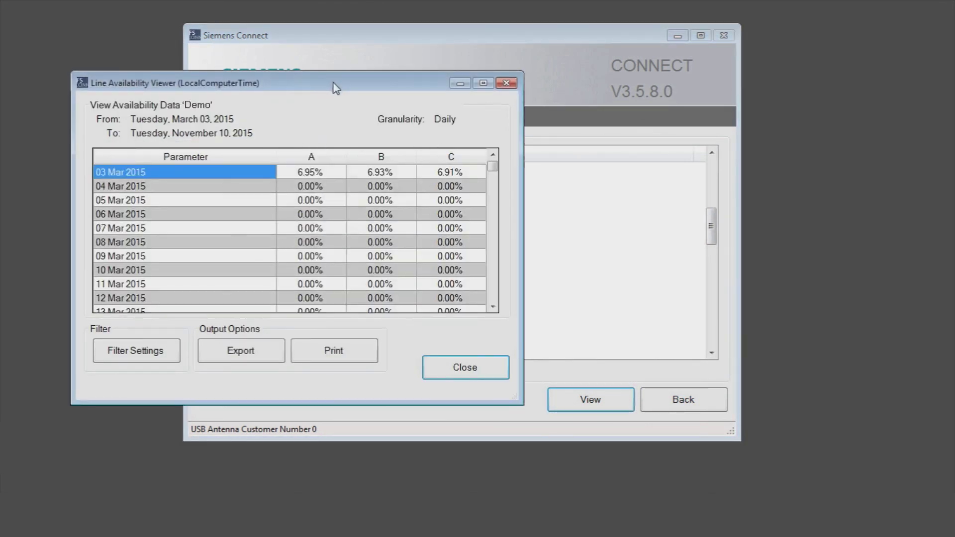
drag(331, 83, 457, 62)
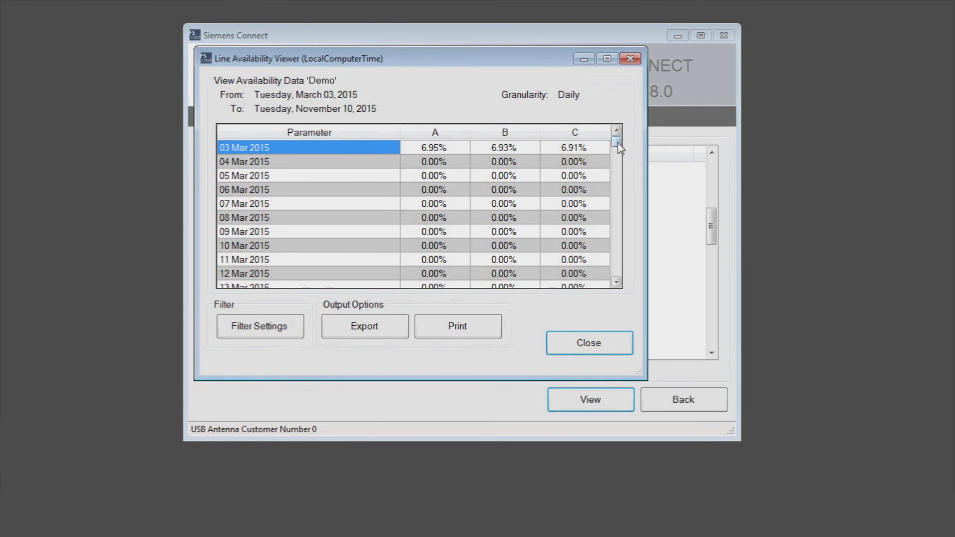
- Scroll through the March 2015 availability rows, then close the viewer and return
drag(618, 143, 618, 154)
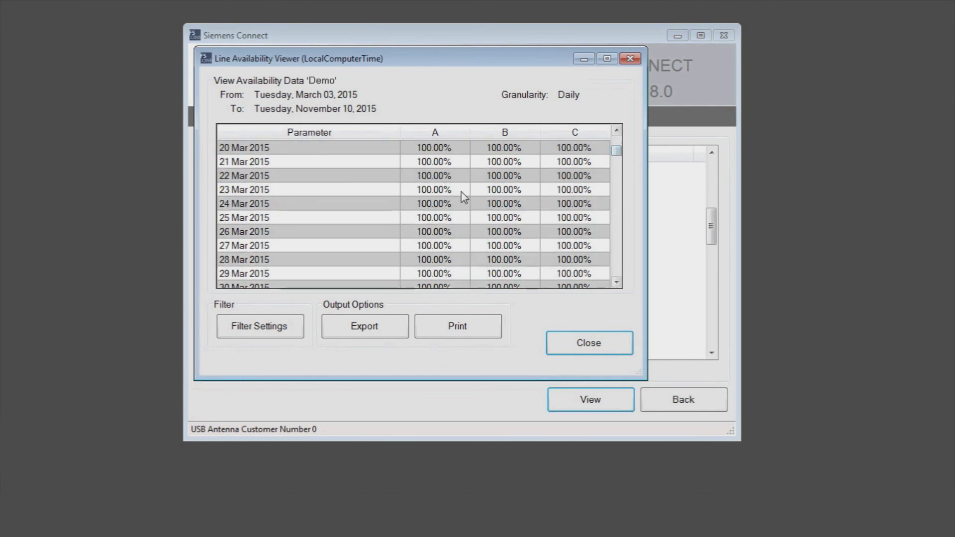
click(616, 131)
click(616, 130)
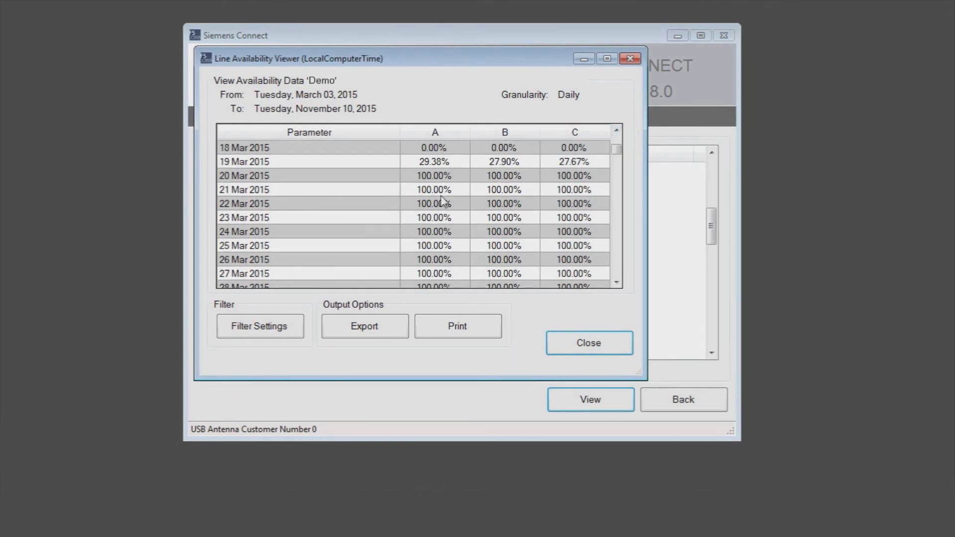
click(619, 283)
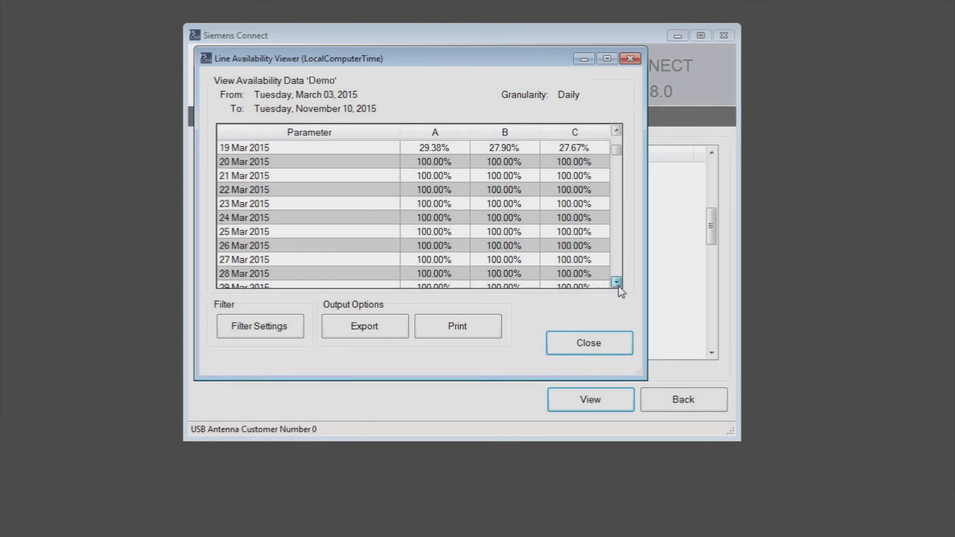
click(620, 283)
click(620, 282)
click(620, 283)
click(620, 283)
click(620, 282)
click(620, 282)
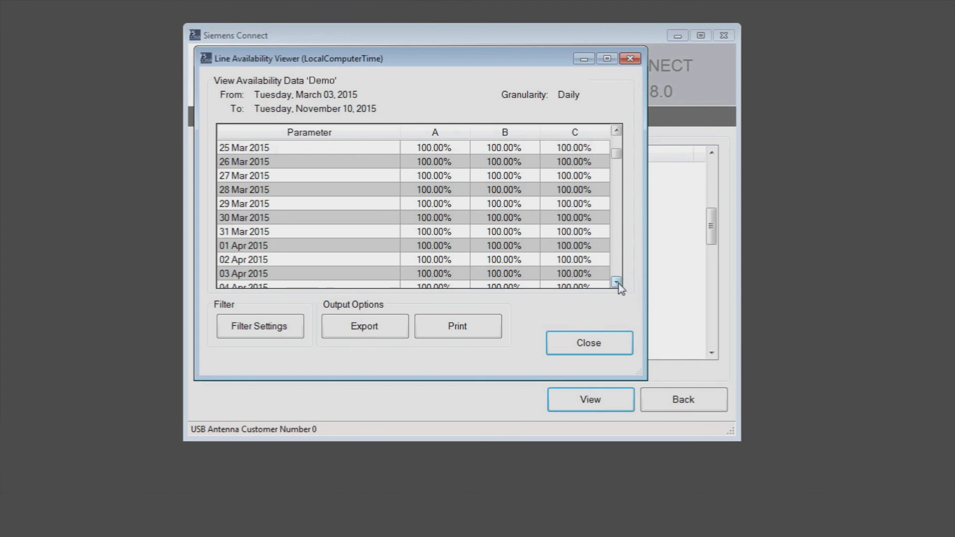
click(607, 344)
click(691, 407)
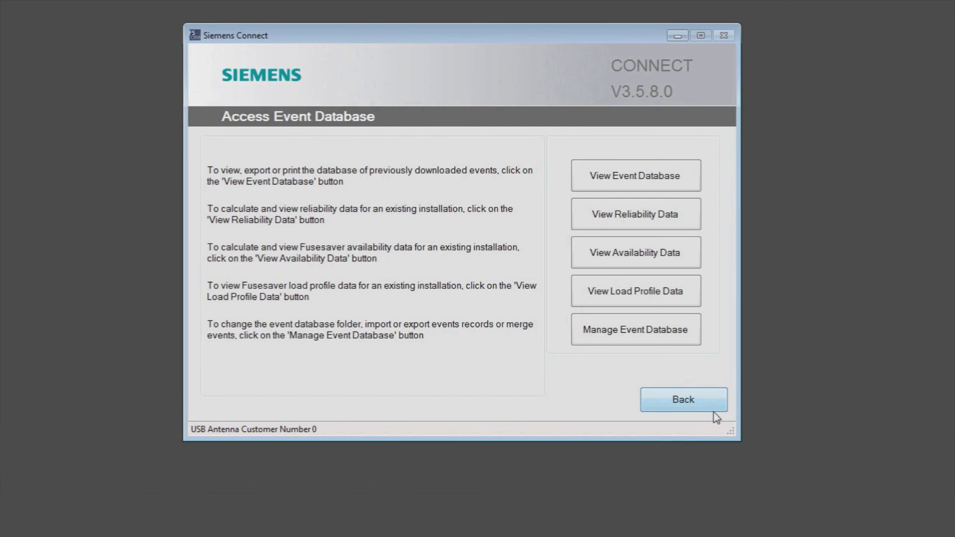
- Load the Demo line's load profile for 10 Oct–10 Nov 2015
click(660, 295)
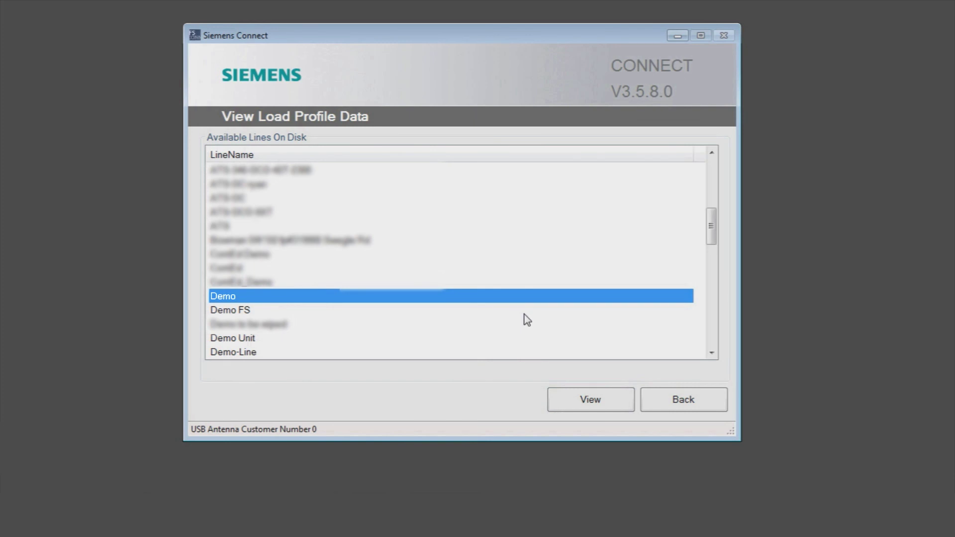
click(592, 400)
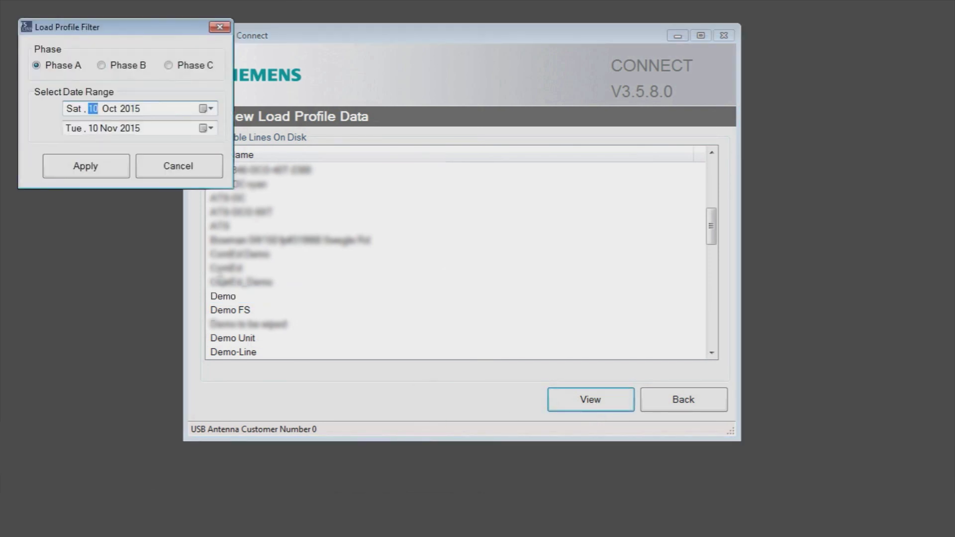
click(86, 164)
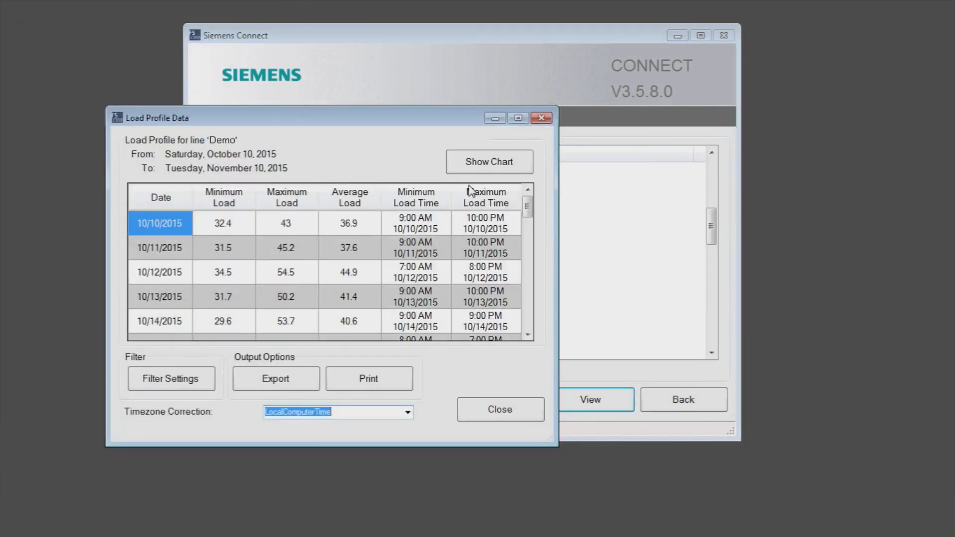
- Show the load profile as a Line chart, then close the chart and table and go back
click(500, 166)
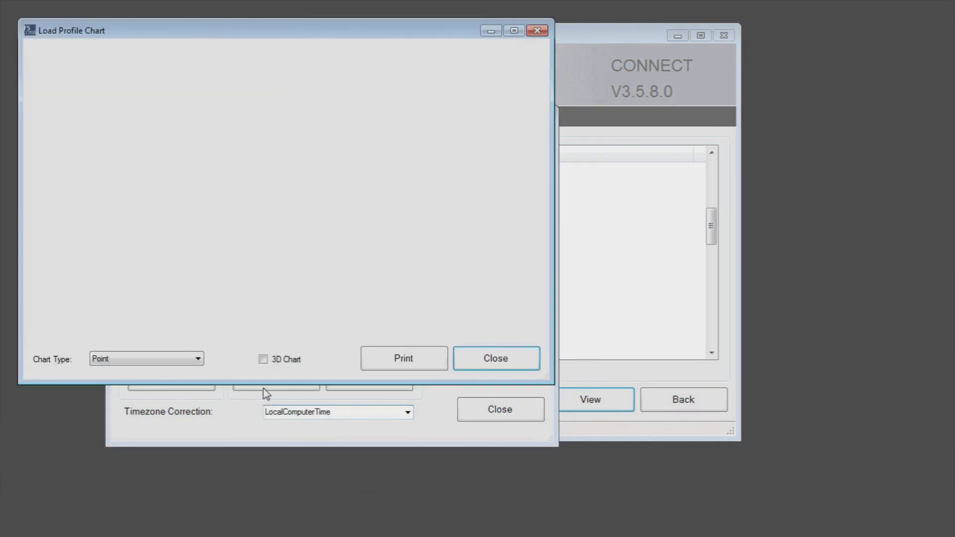
click(175, 359)
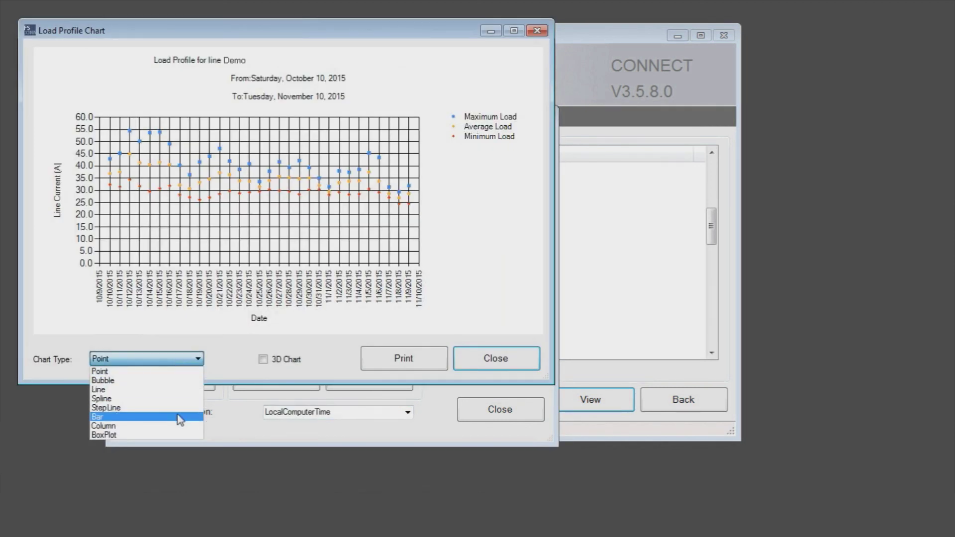
click(190, 390)
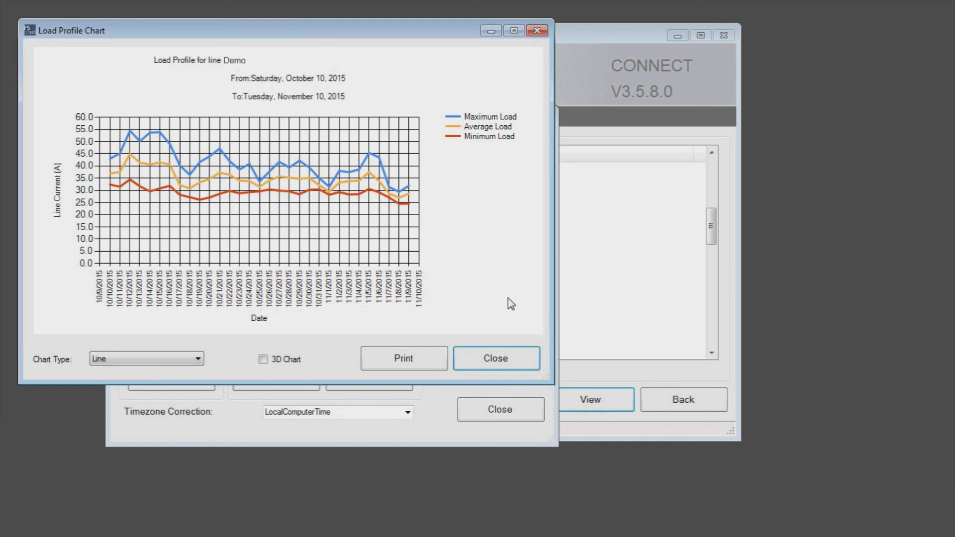
click(521, 356)
click(511, 412)
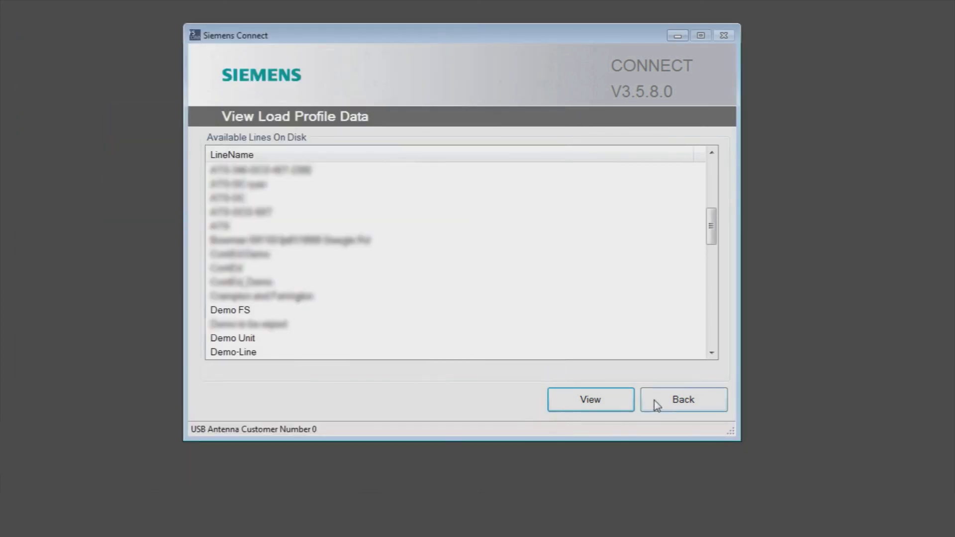
click(655, 403)
- Browse the stored Event Files list, then return to the Main Menu and open Manage Policy Files
click(679, 342)
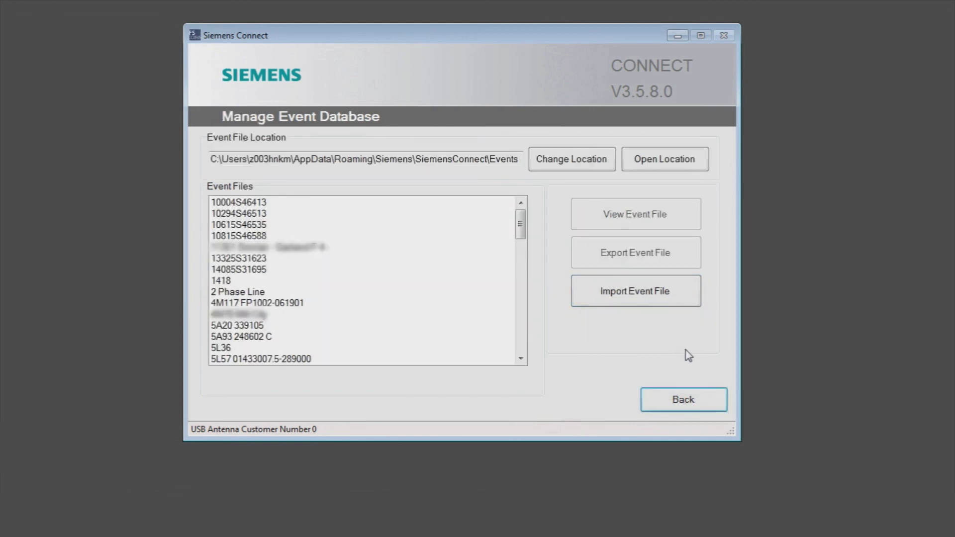
mouse_move(521, 224)
mouse_down()
mouse_move(522, 240)
mouse_move(523, 224)
mouse_up()
click(716, 400)
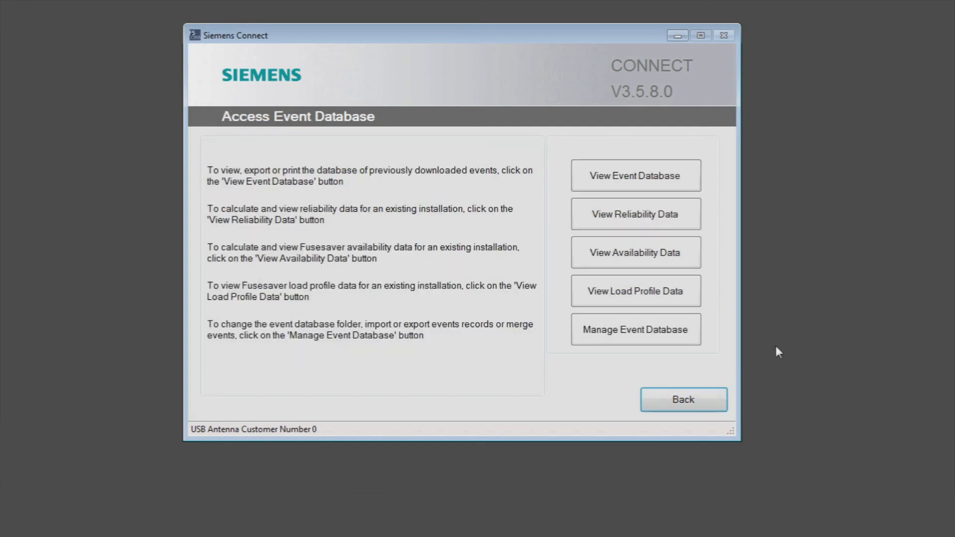
click(696, 400)
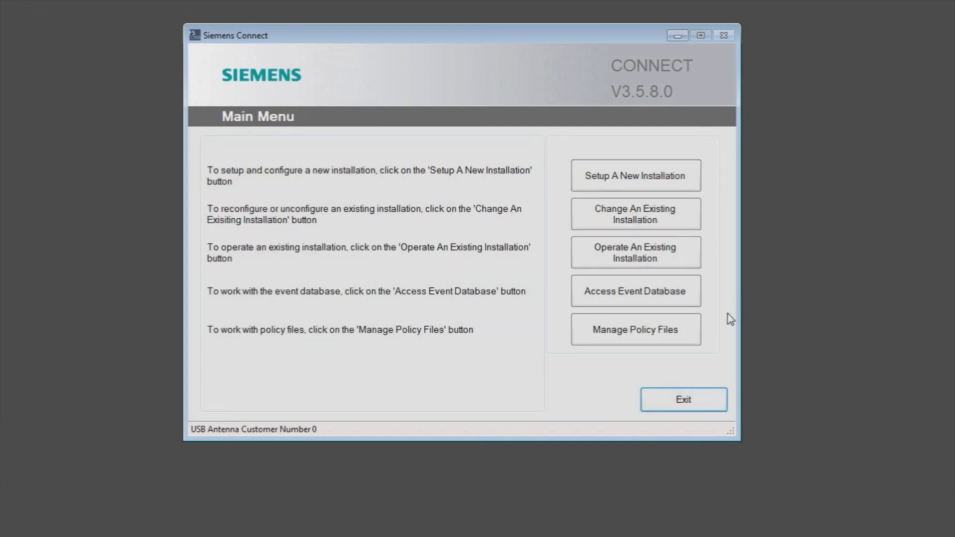
click(662, 343)
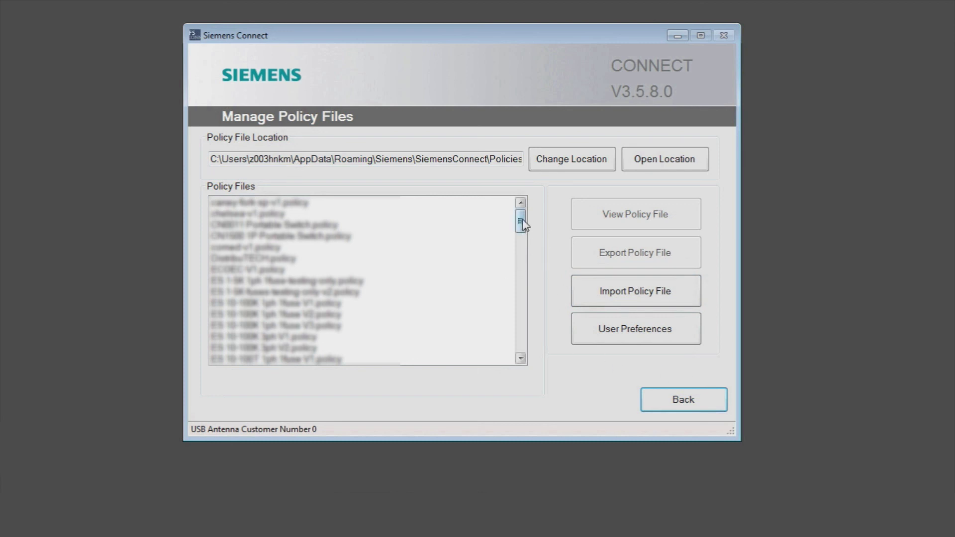
- Scroll through the stored policy files from the Policies folder
mouse_move(521, 219)
mouse_down()
mouse_move(525, 232)
mouse_move(527, 220)
mouse_up()
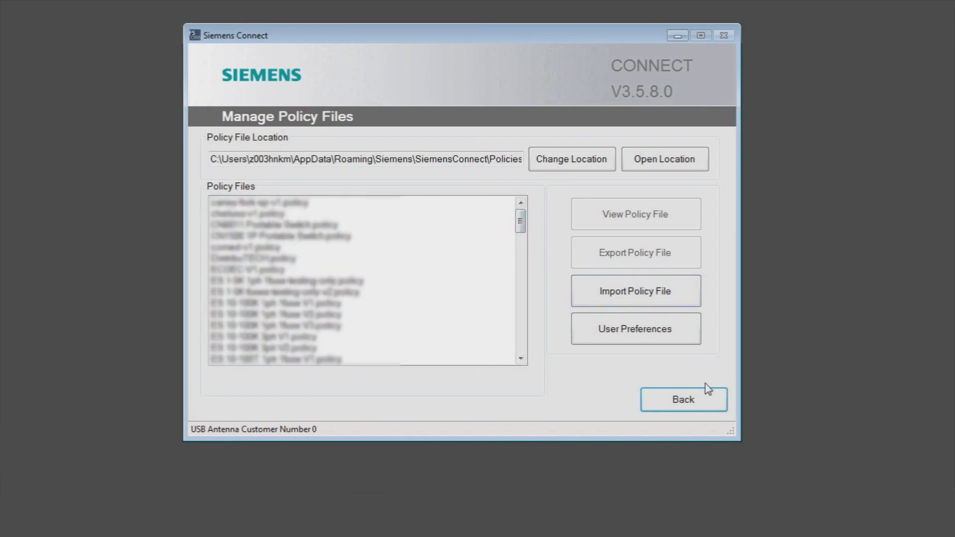